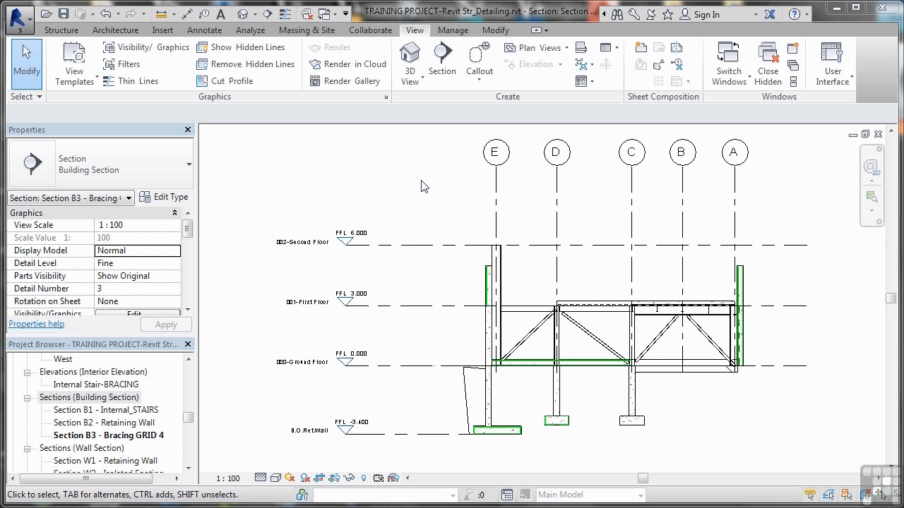
Examine the types of the steel beams meeting at grid D, first floor, in Section B3 - Bracing GRID 4
click(110, 435)
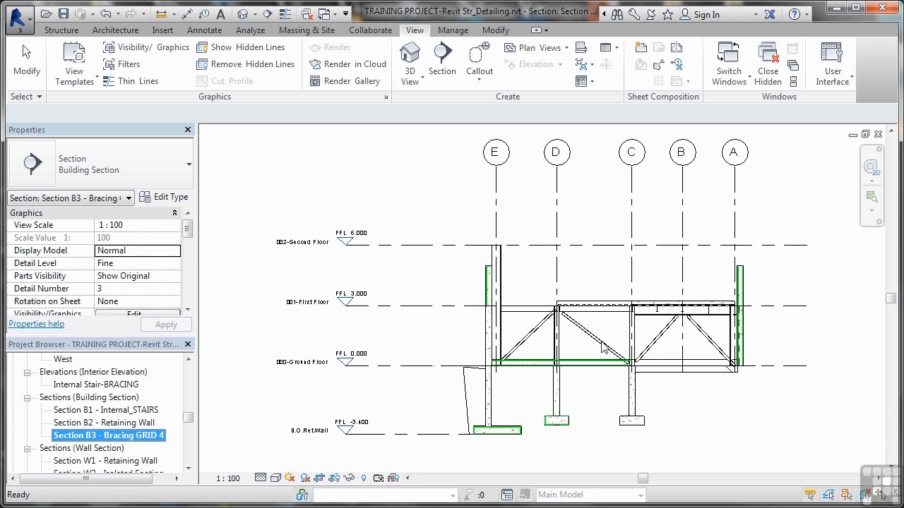
click(530, 272)
scroll(562, 321, up, 3)
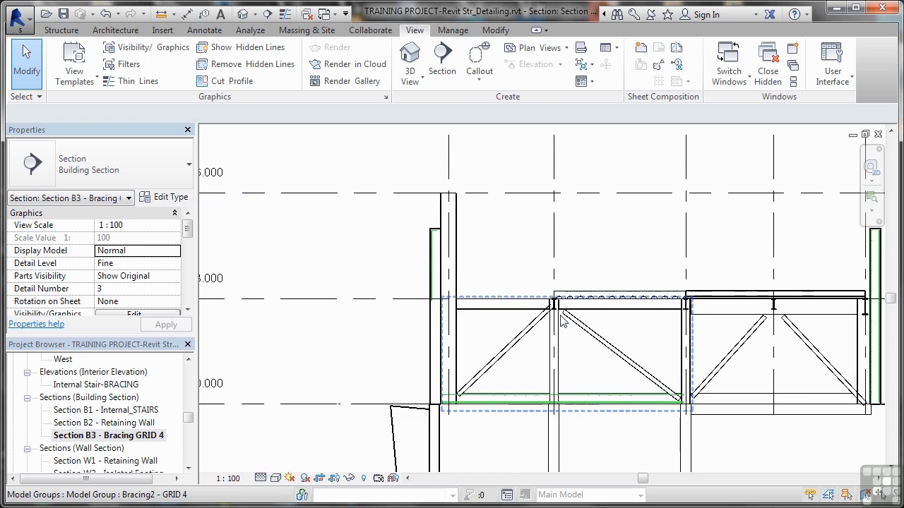
scroll(563, 321, up, 6)
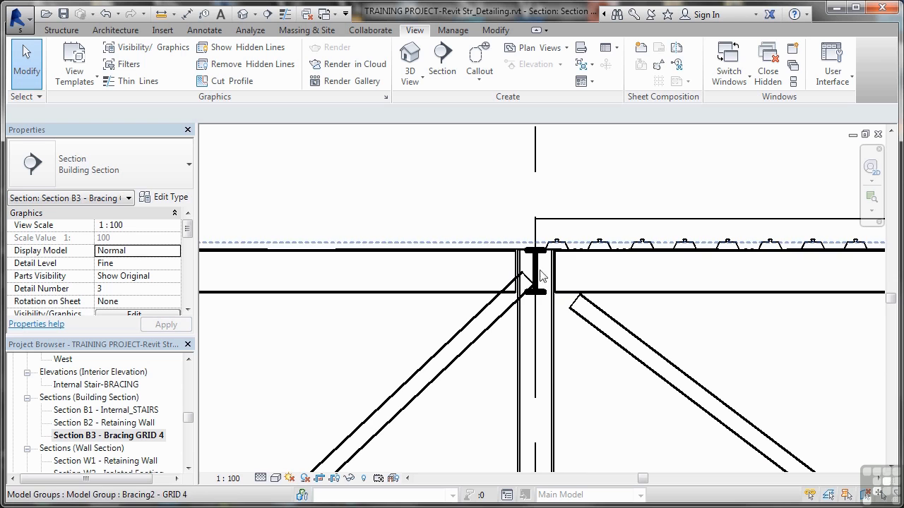
click(536, 258)
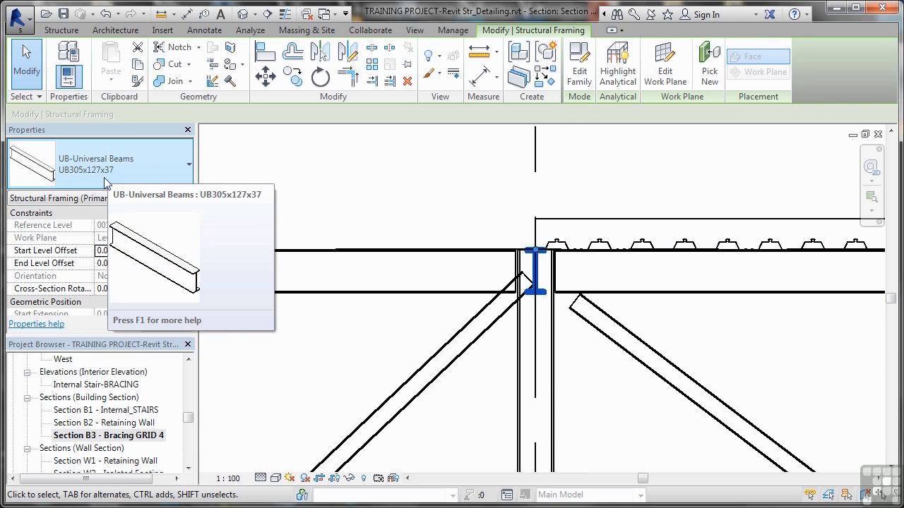
click(222, 204)
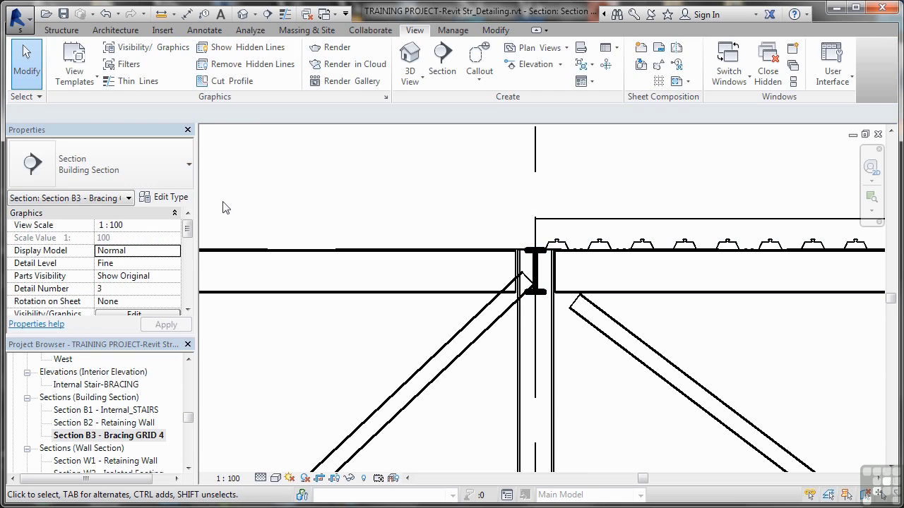
click(336, 256)
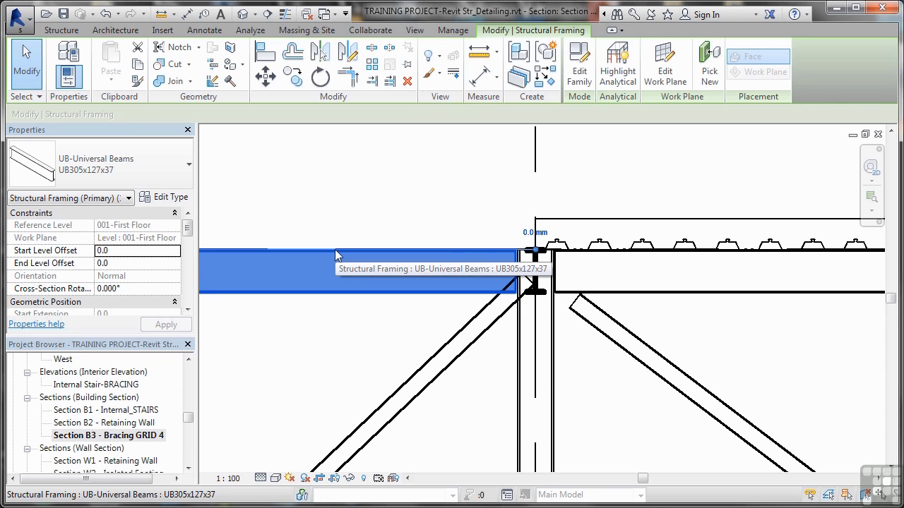
key(Escape)
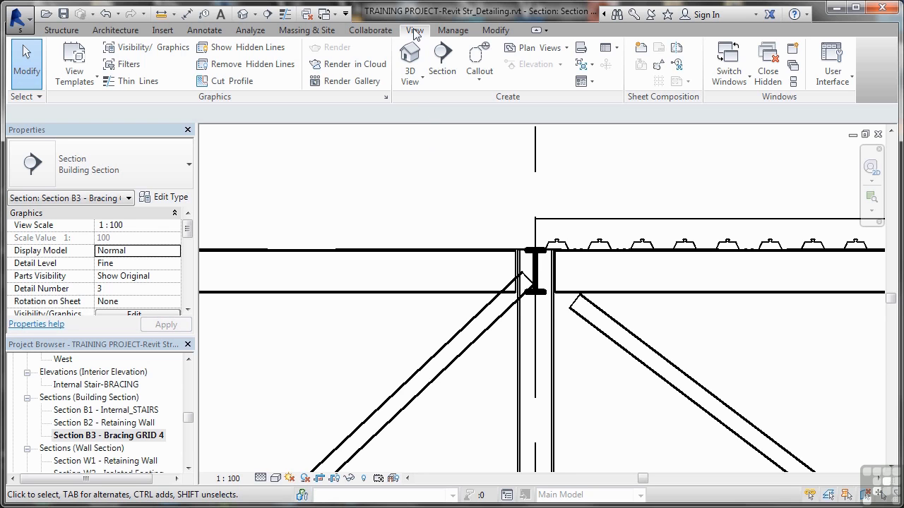
Create a drafting view named DV001-Drafting 1 at a scale of 1:10
click(582, 48)
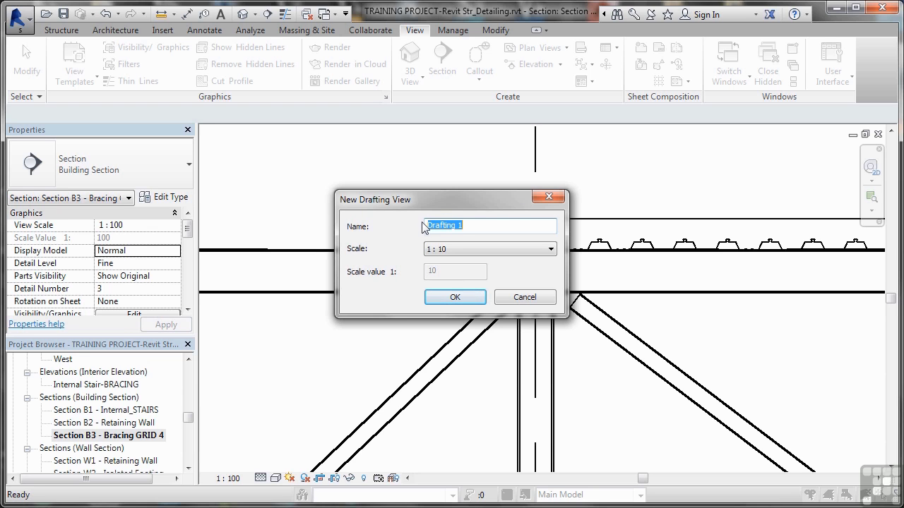
click(429, 225)
text(DV001)
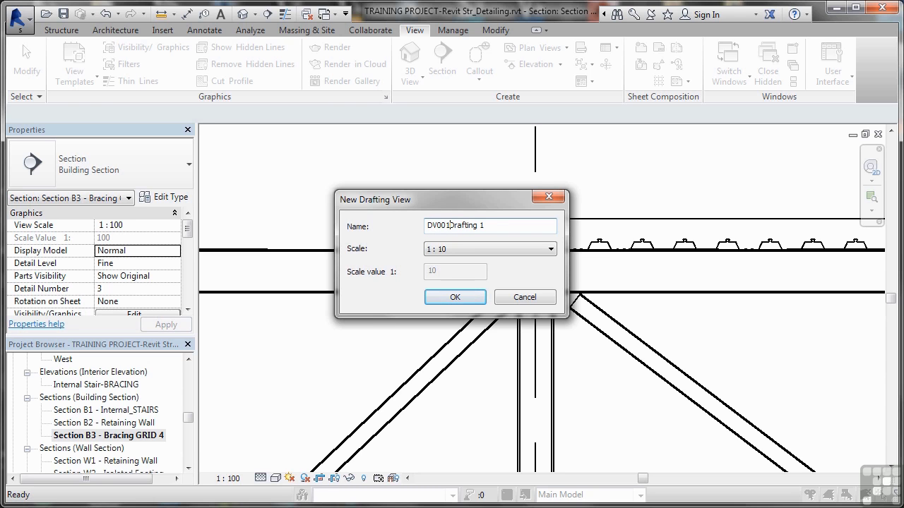
text(-)
click(551, 249)
click(459, 299)
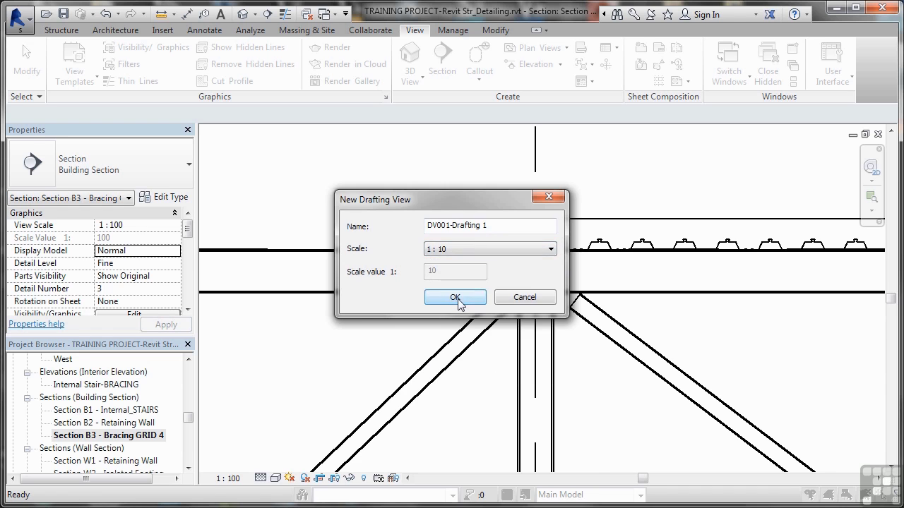
click(460, 302)
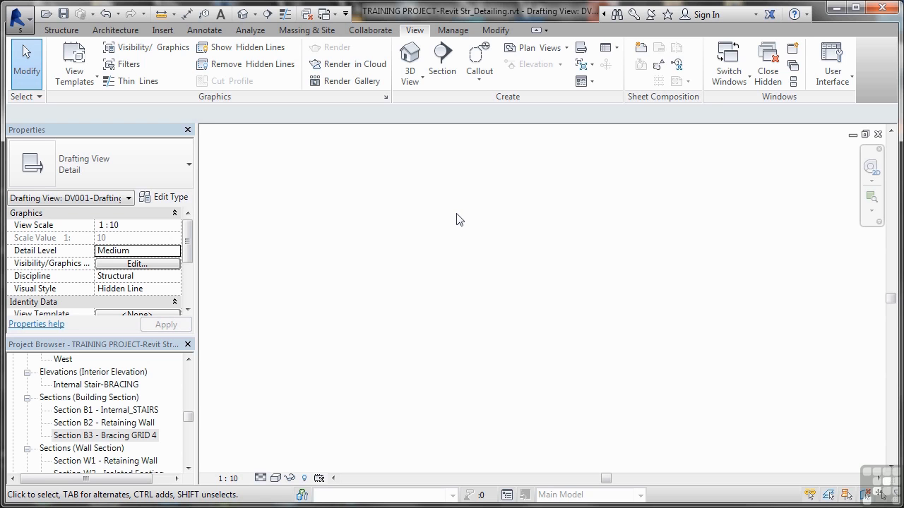
Draw the beam's top flange as a closed rectangle of detail lines 123.5 mm wide, using the Hidden Lines style
click(168, 32)
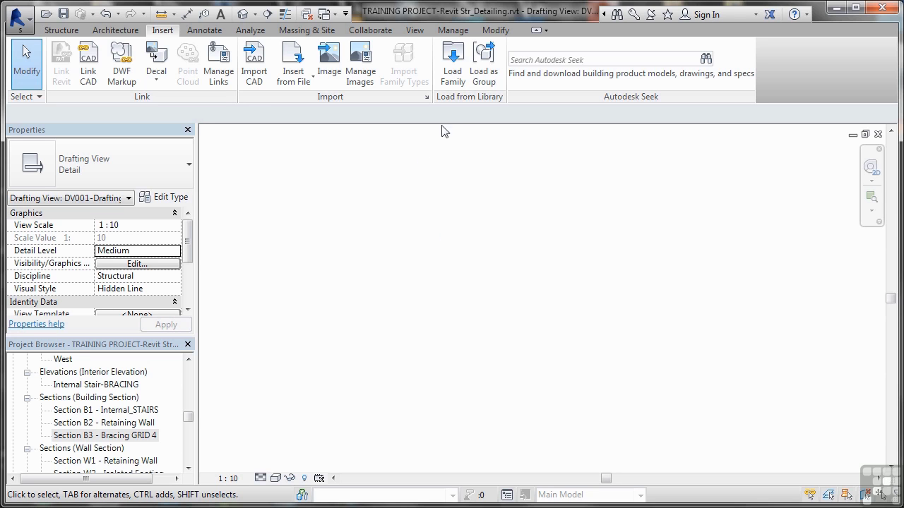
click(493, 32)
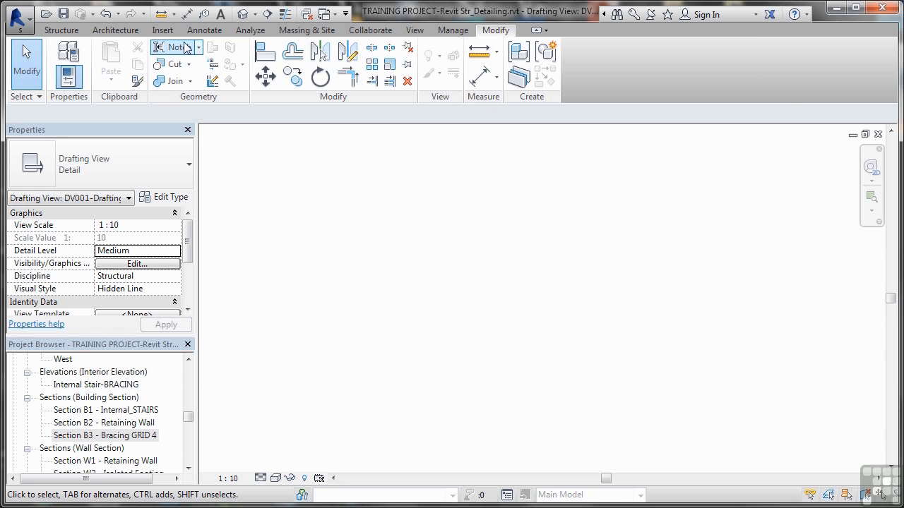
click(203, 30)
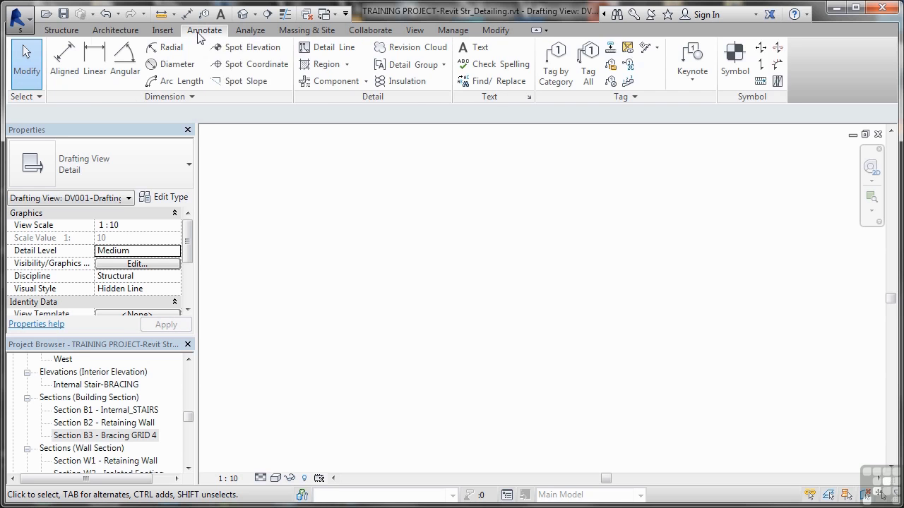
click(328, 50)
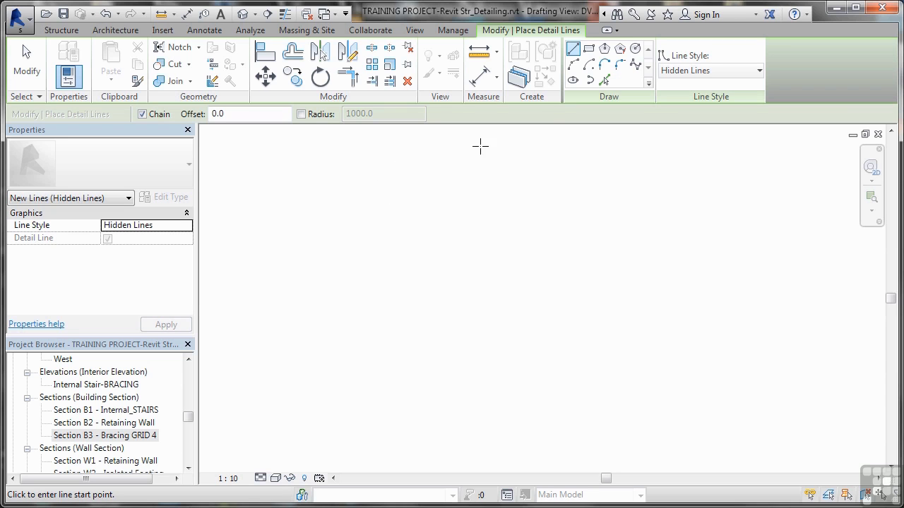
click(378, 225)
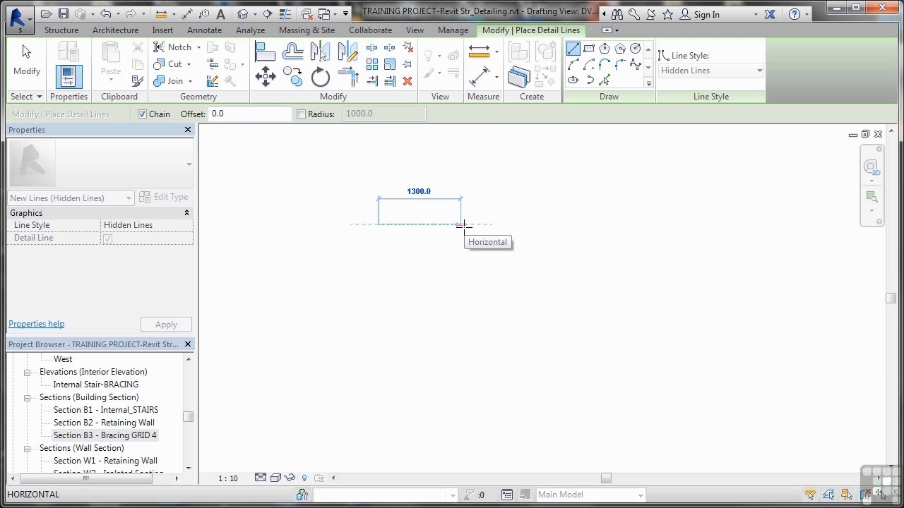
text(123.5)
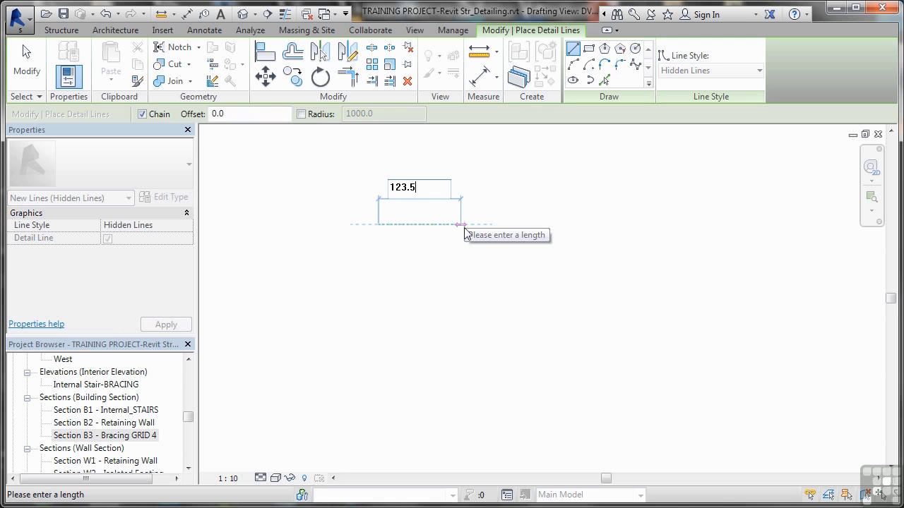
key(Return)
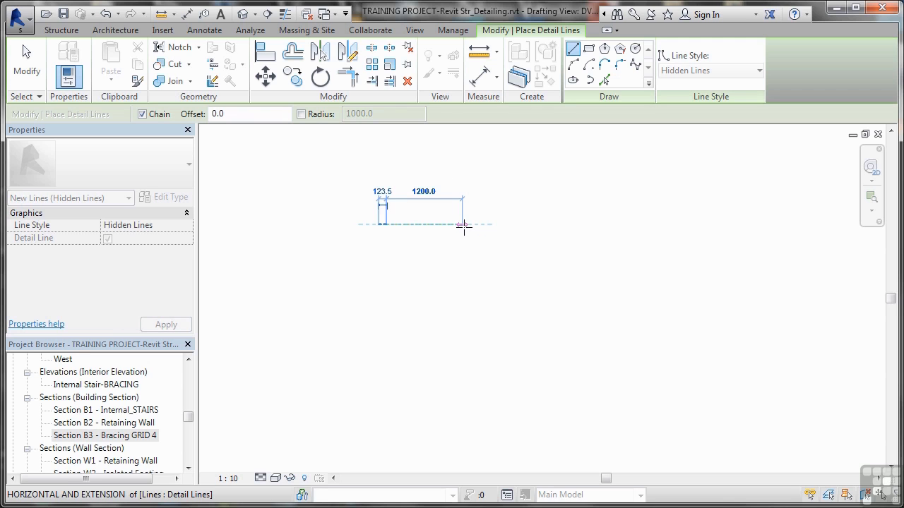
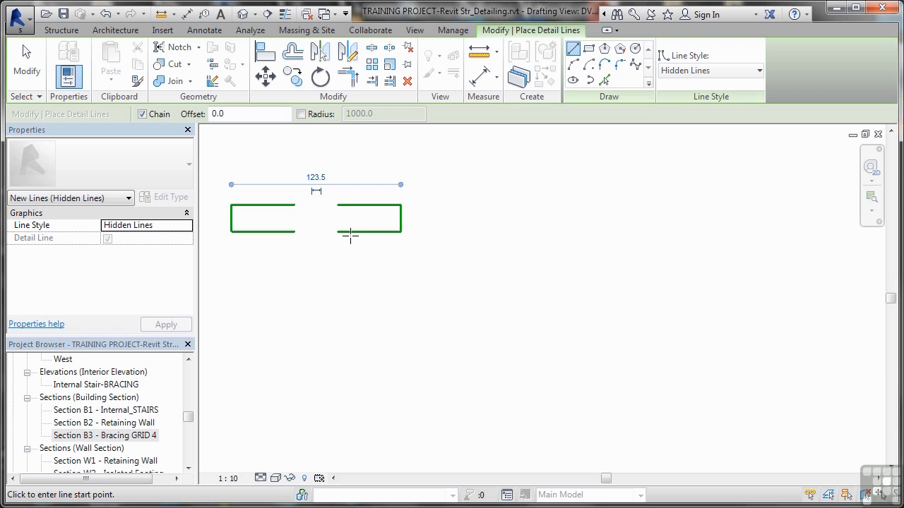
click(458, 252)
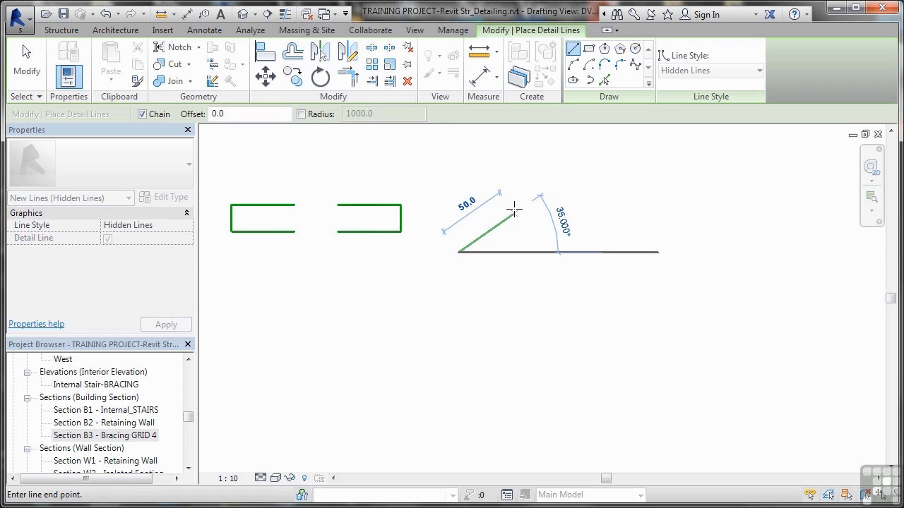
key(Escape)
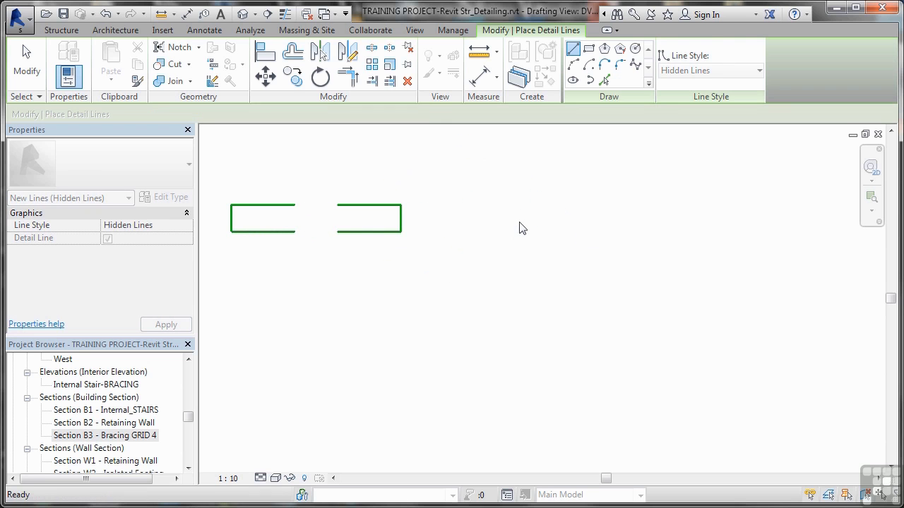
key(Escape)
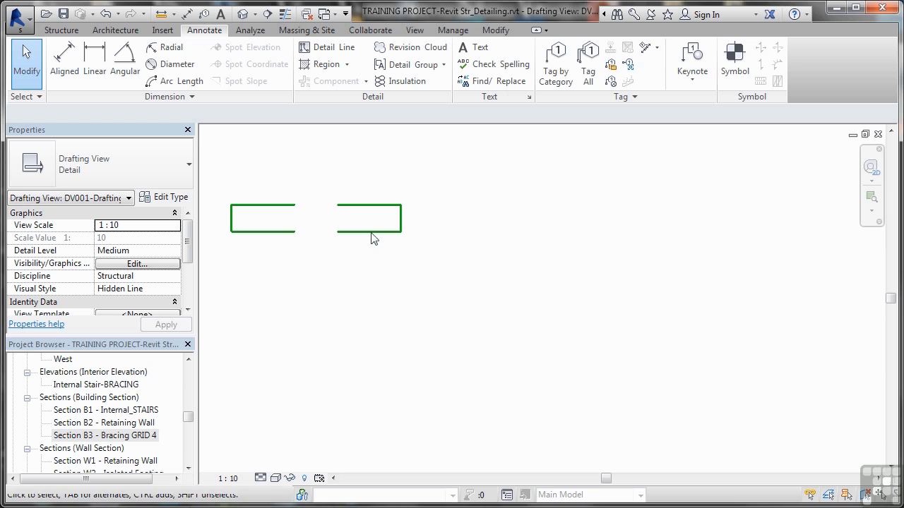
Change the line style of all four flange rectangle lines to Lines
drag(438, 265, 223, 180)
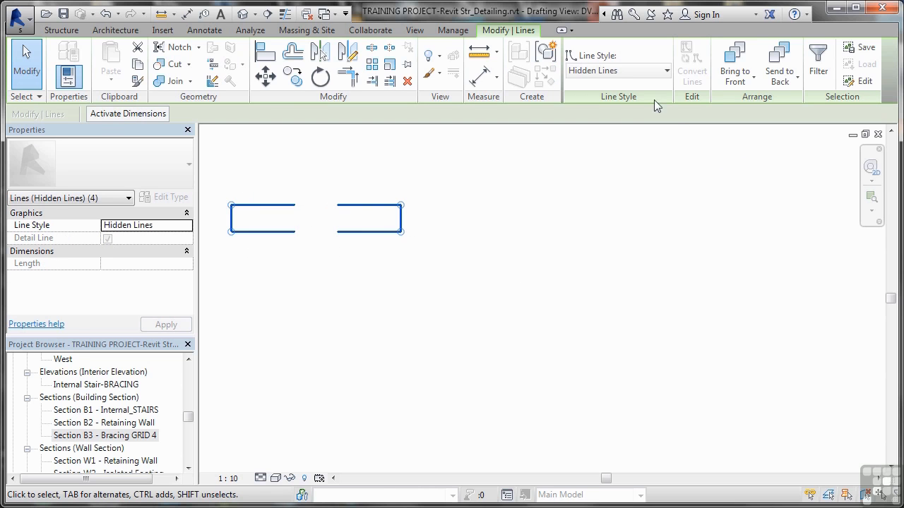
click(666, 71)
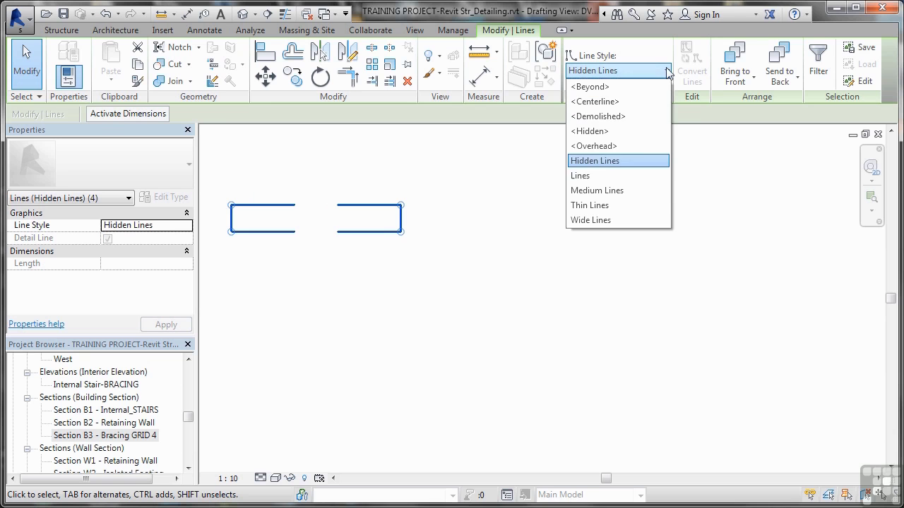
click(595, 177)
click(460, 345)
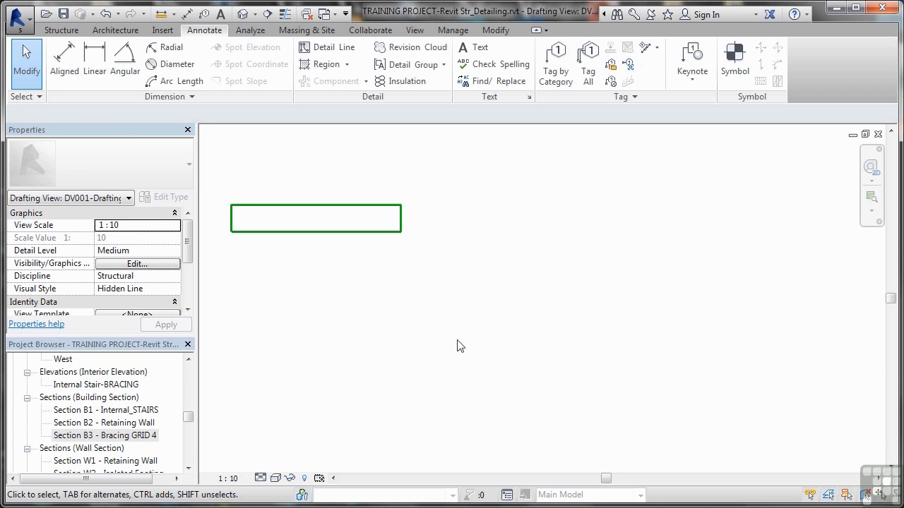
Draw a vertical <Centerline> detail line 303.8 mm long downward from the midpoint of the flange's top edge
middle_drag(309, 286, 521, 241)
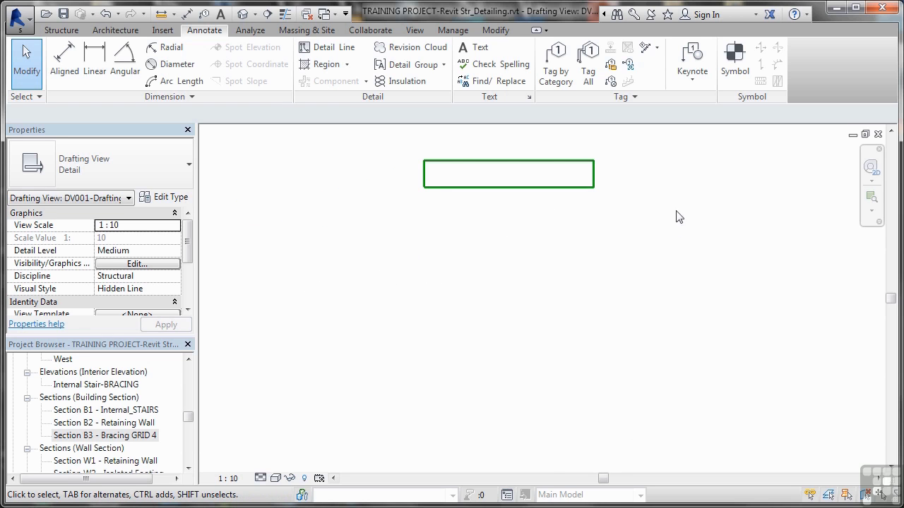
click(329, 47)
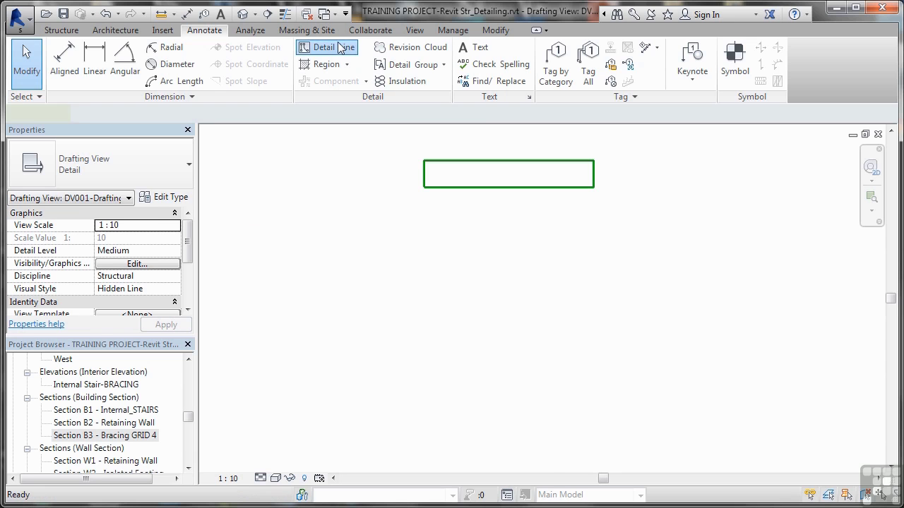
click(759, 70)
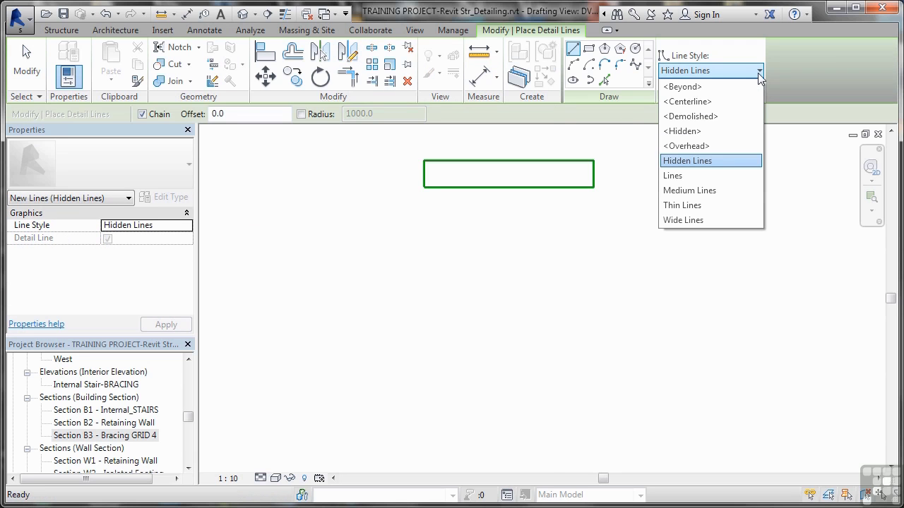
click(720, 102)
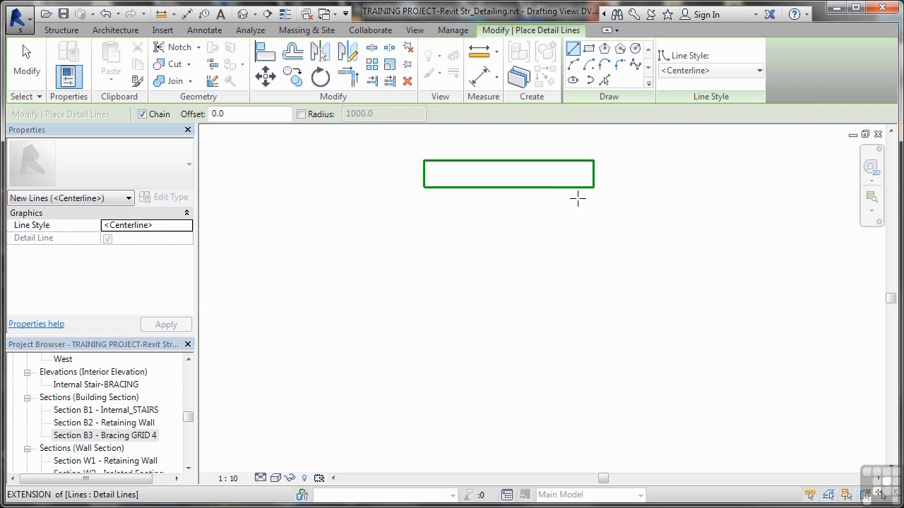
click(508, 161)
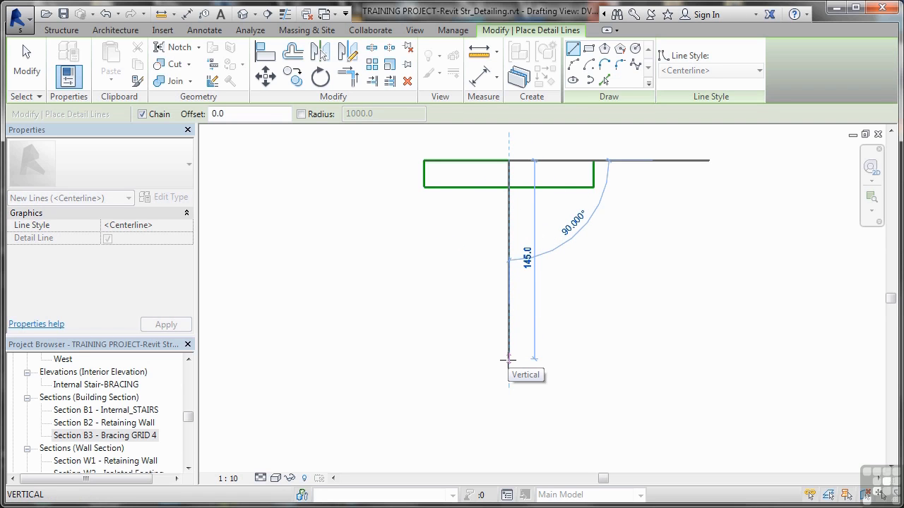
text(303.8)
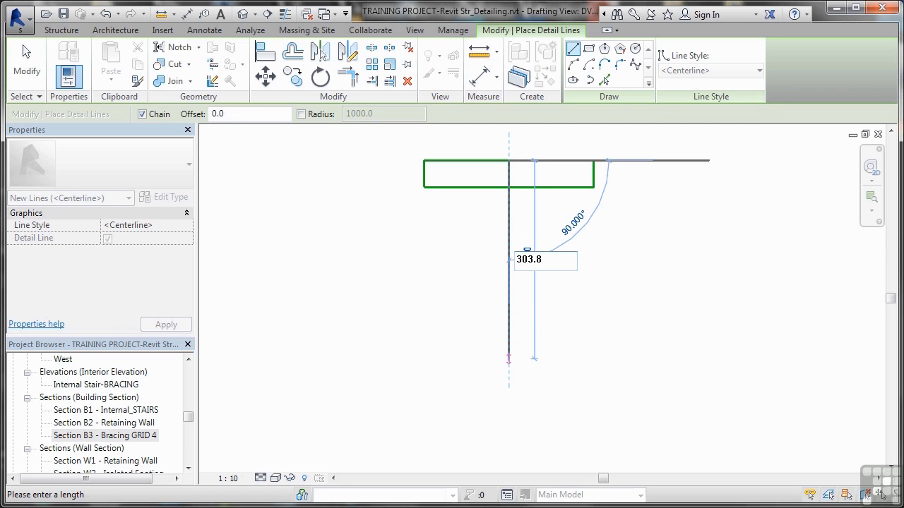
key(Return)
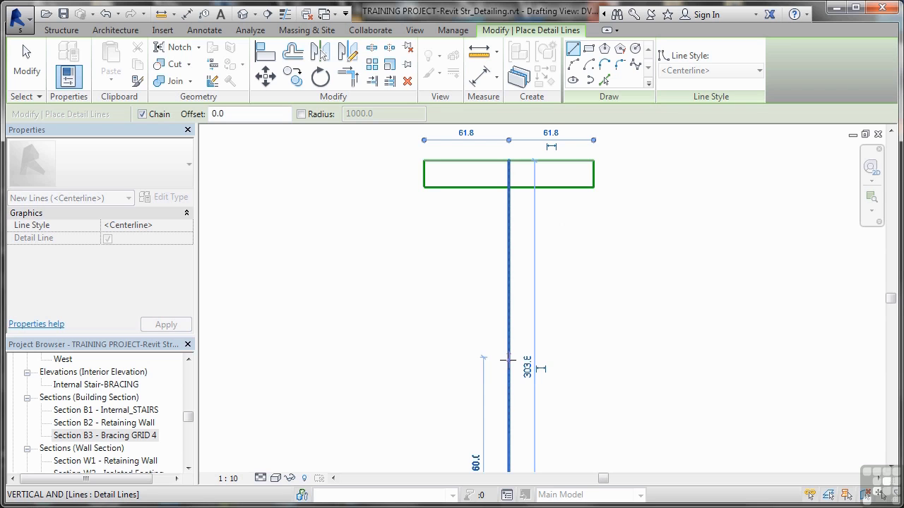
scroll(508, 360, down, 5)
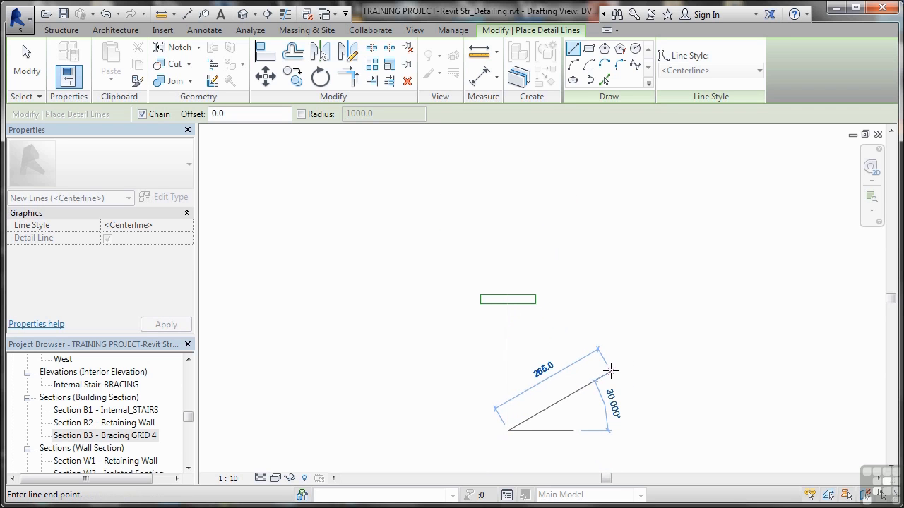
key(Escape)
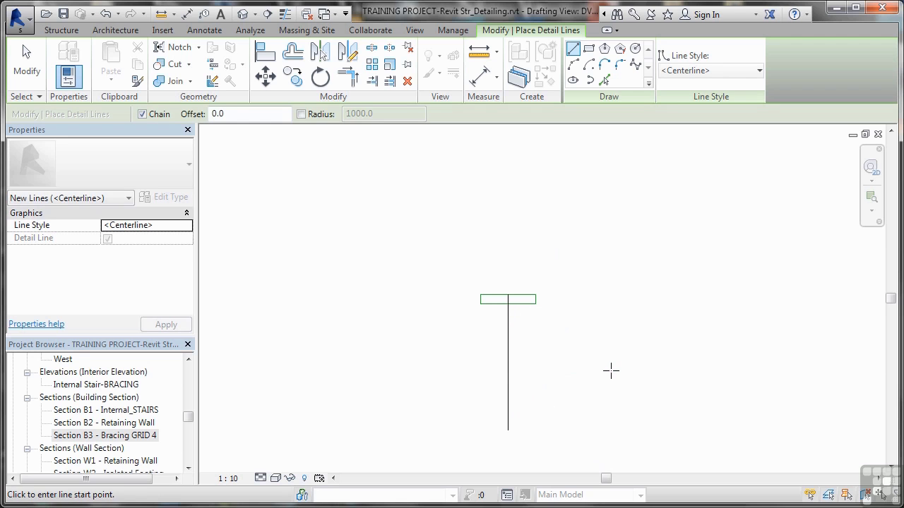
scroll(531, 367, up, 2)
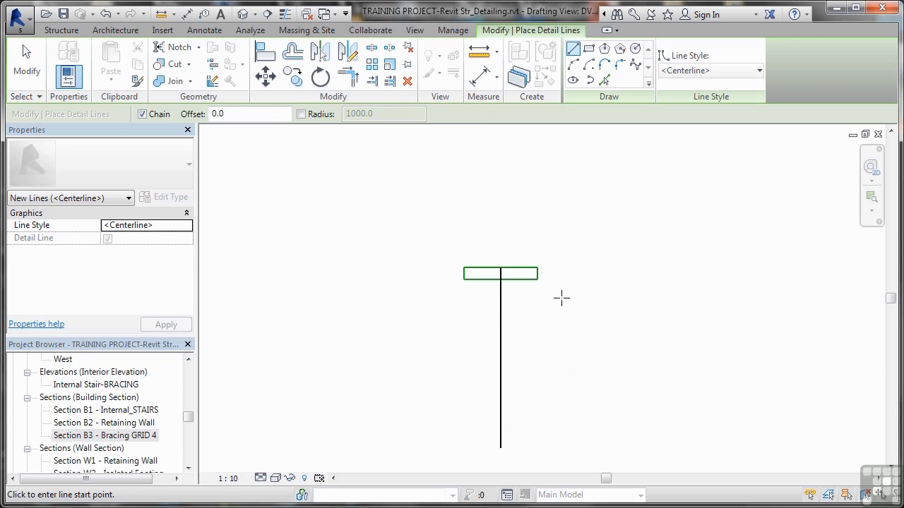
Try to copy the four top flange lines from the top edge's midpoint to the centerline's lower end, and undo the copy
scroll(543, 302, up, 1)
key(Escape)
key(Escape)
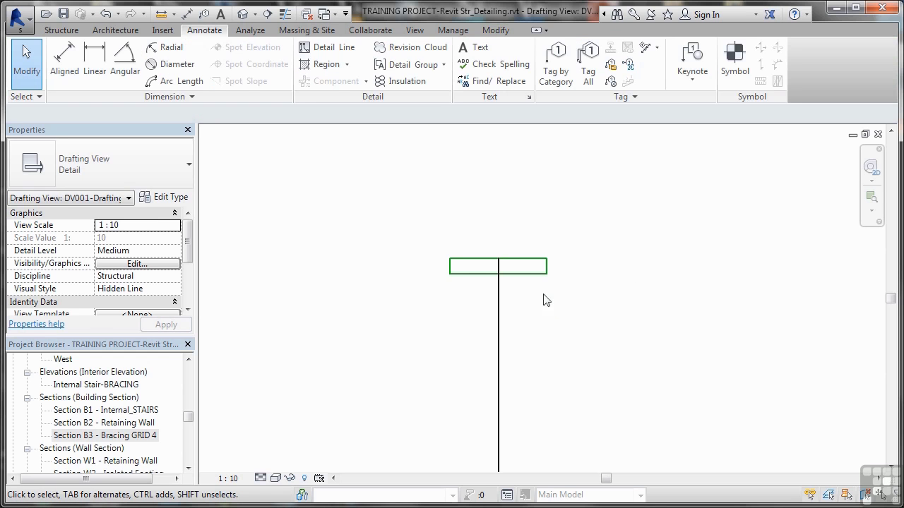
click(531, 274)
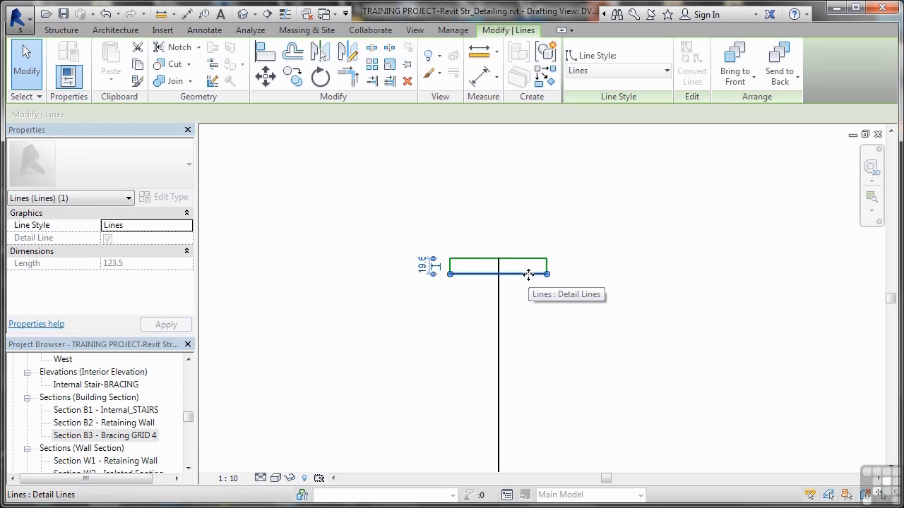
ctrl+click(546, 267)
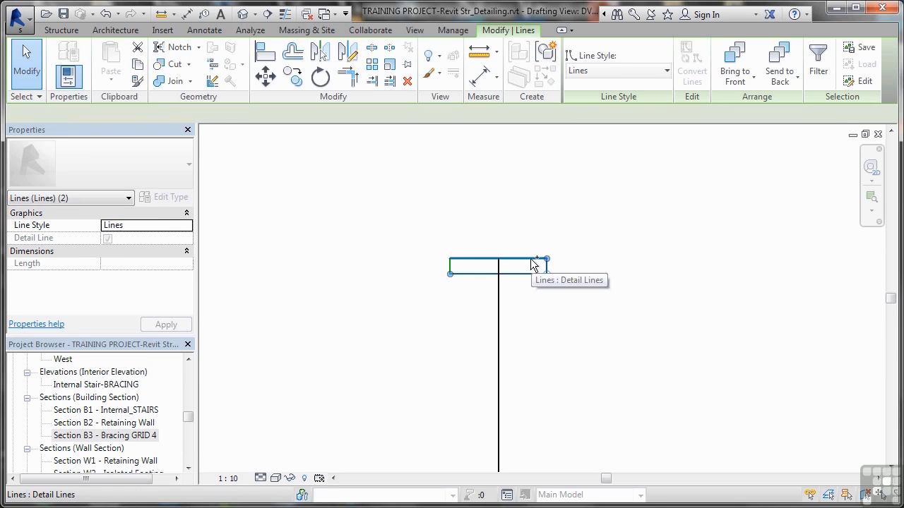
ctrl+click(451, 268)
ctrl+click(451, 268)
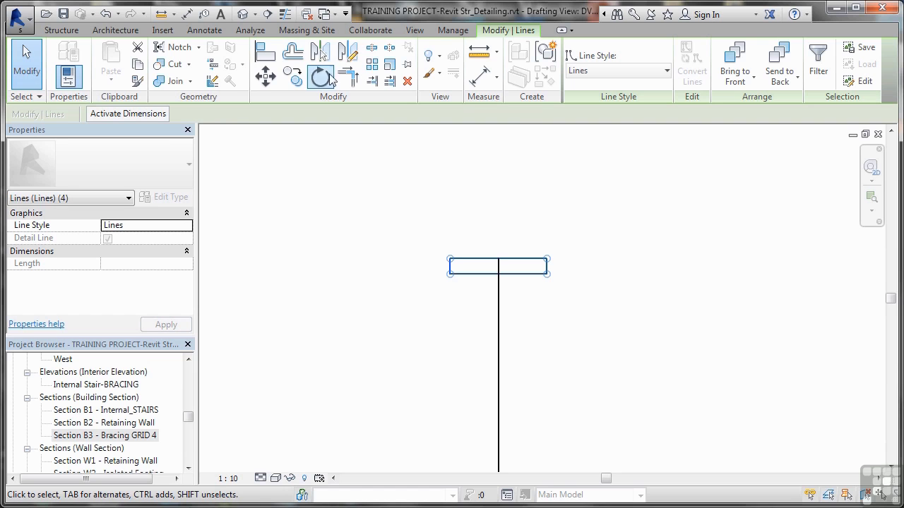
click(294, 80)
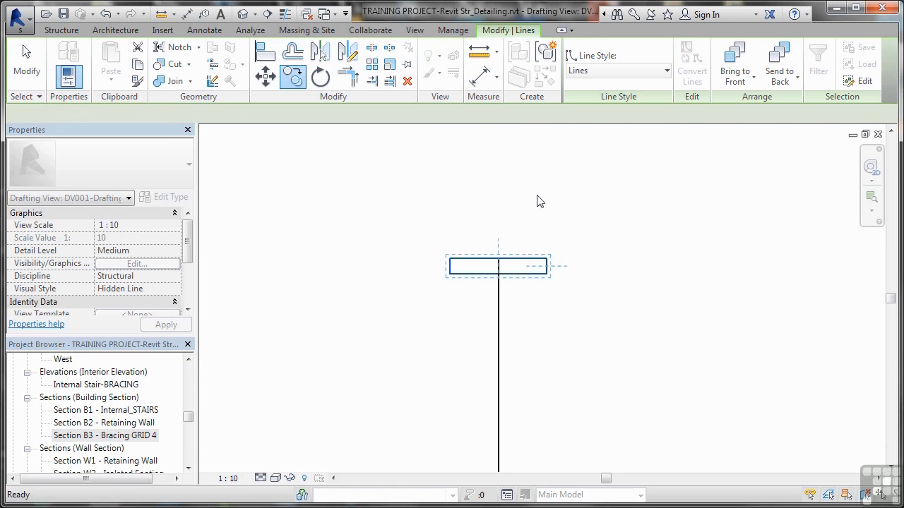
click(498, 260)
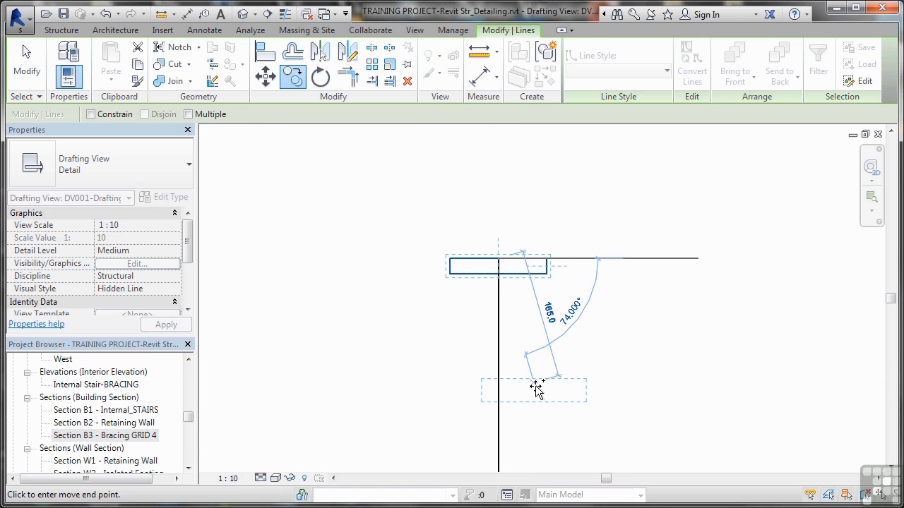
middle_drag(545, 398, 542, 273)
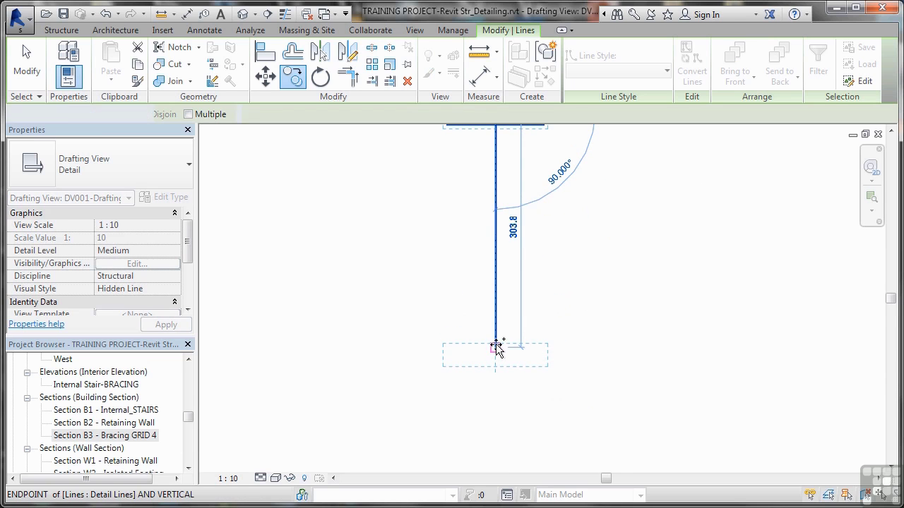
click(495, 348)
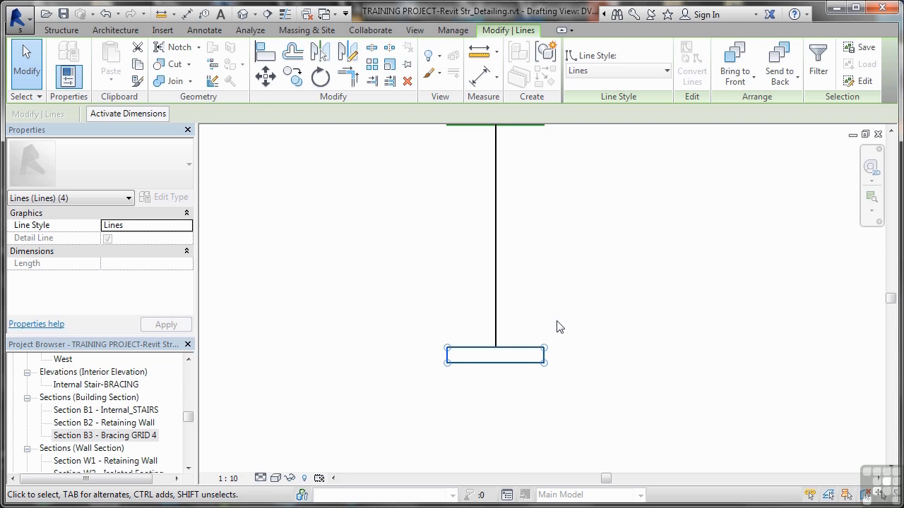
click(104, 14)
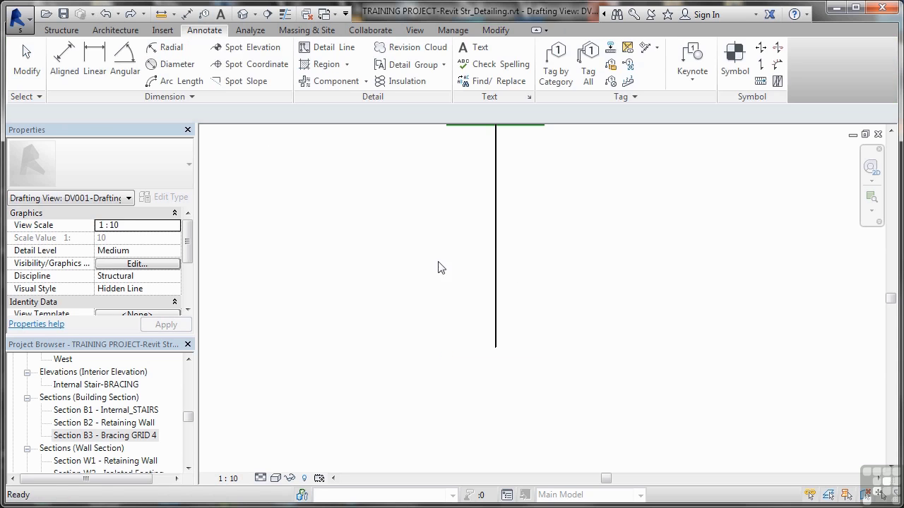
Copy the four top flange lines from the midpoint of the flange's lower edge to the centerline's lower end as the bottom flange
middle_drag(559, 254, 587, 315)
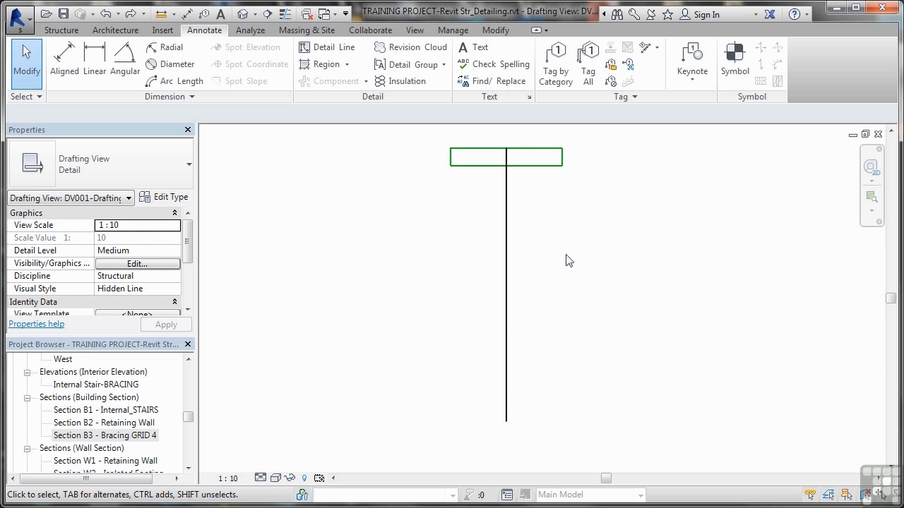
click(550, 173)
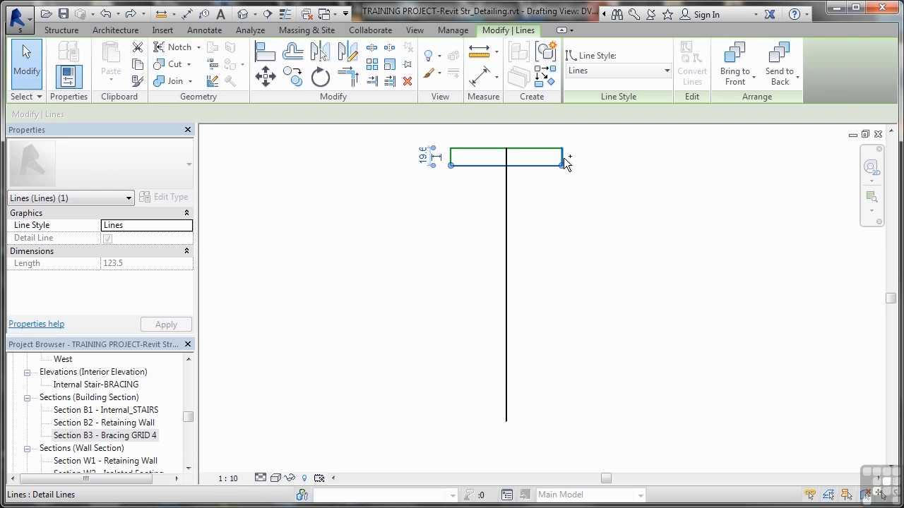
ctrl+click(547, 149)
ctrl+click(451, 159)
ctrl+click(453, 161)
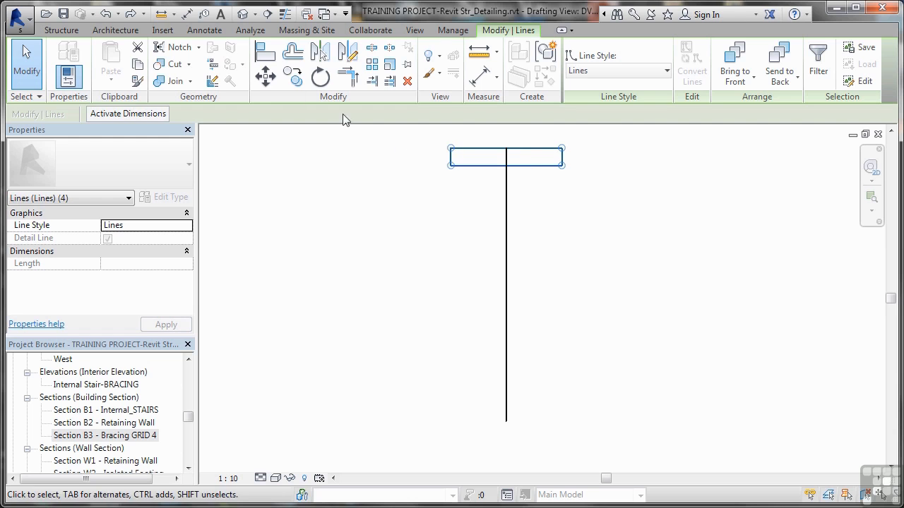
click(291, 76)
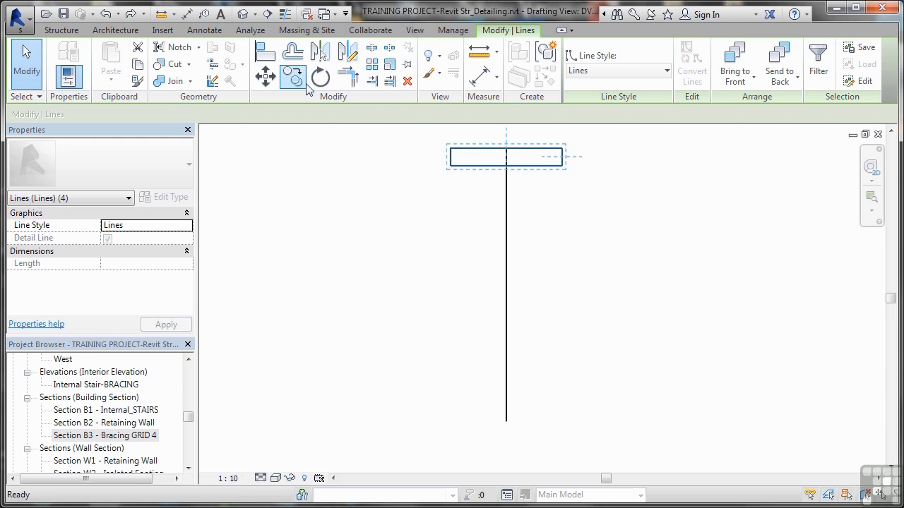
click(505, 164)
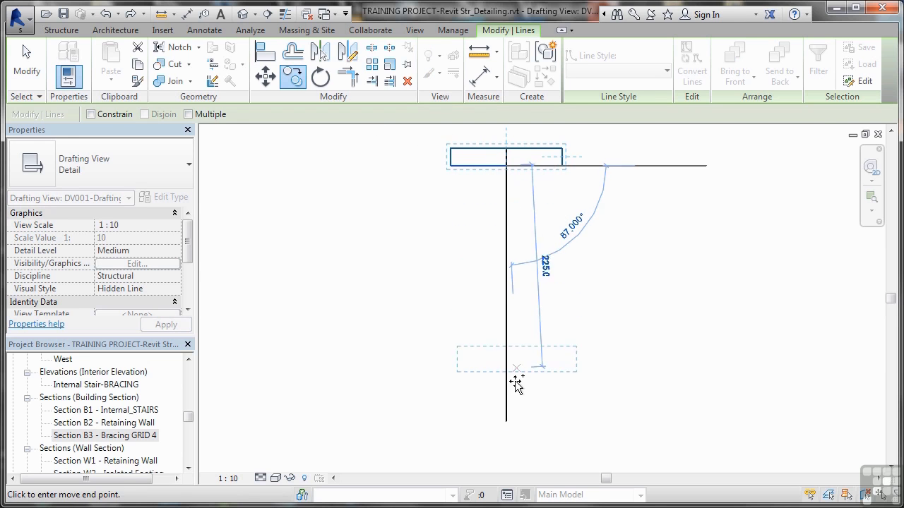
click(506, 421)
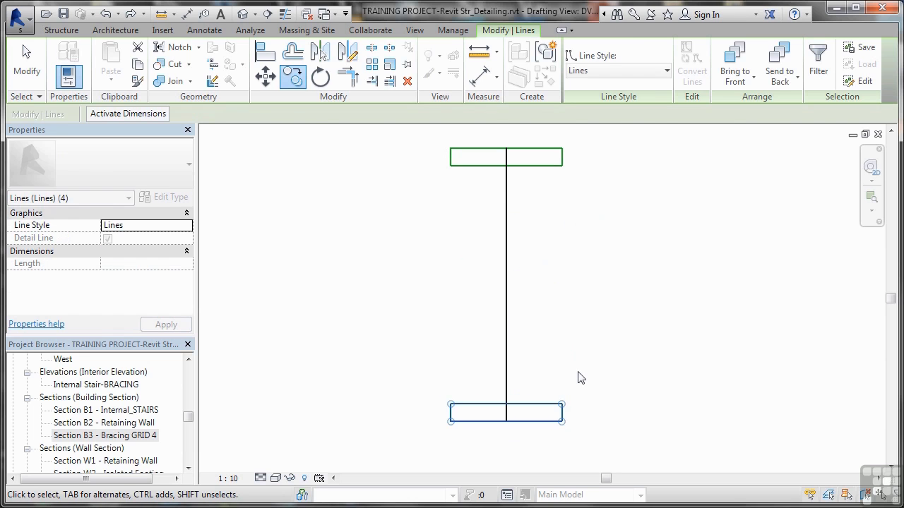
key(Escape)
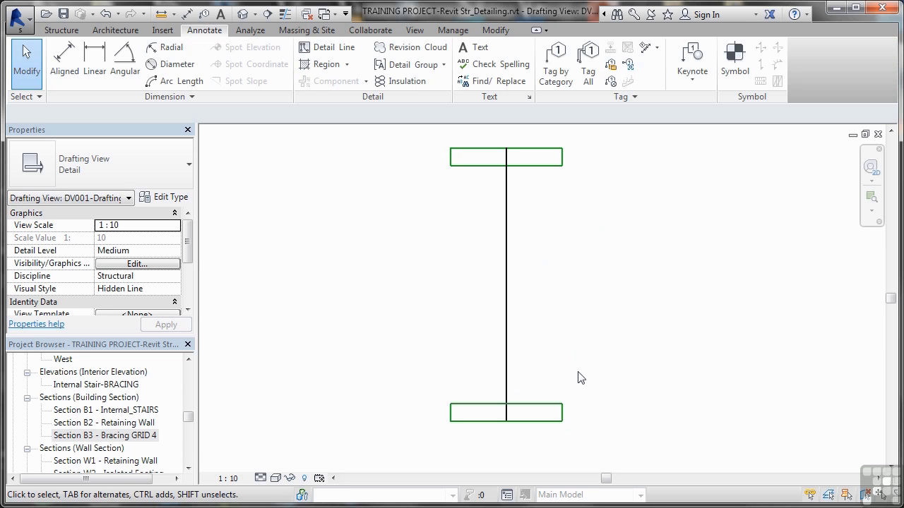
Offset copies of the vertical centerline by 5.35 mm to its left and right as the web lines
click(511, 292)
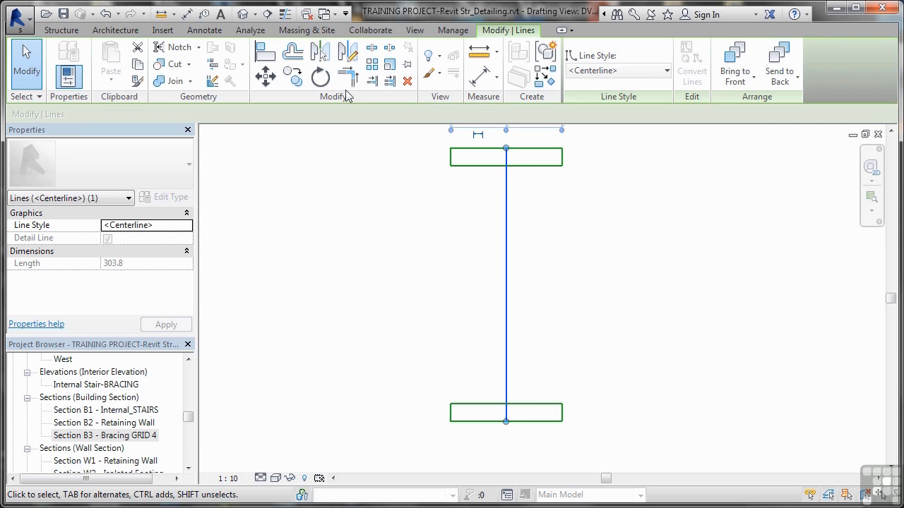
click(294, 55)
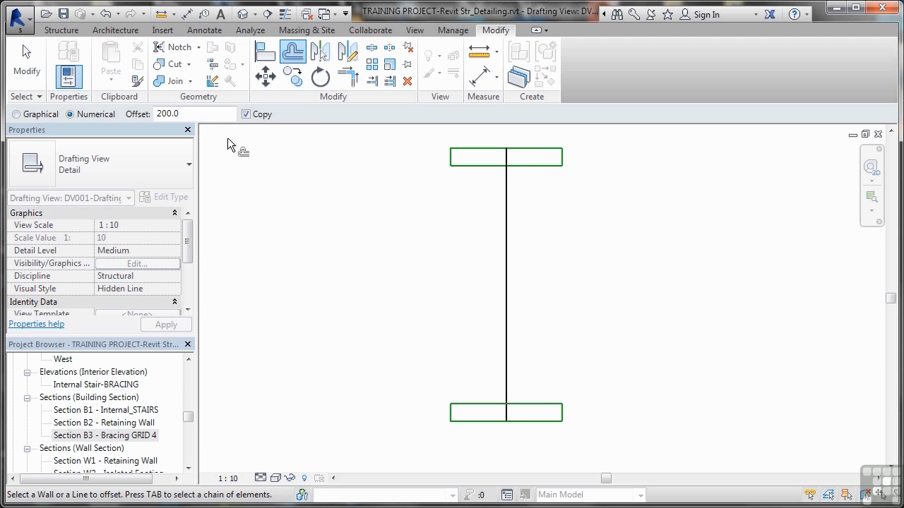
click(190, 117)
double_click(189, 117)
text(5.4)
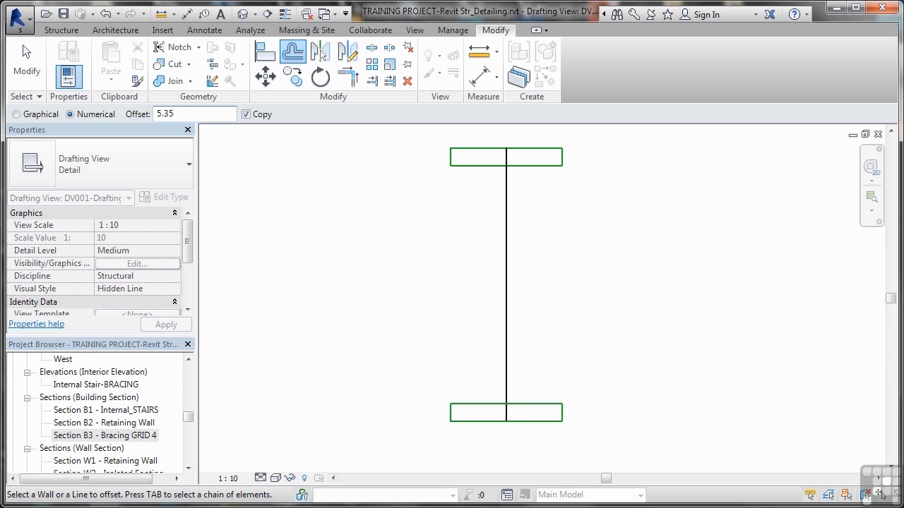
click(505, 232)
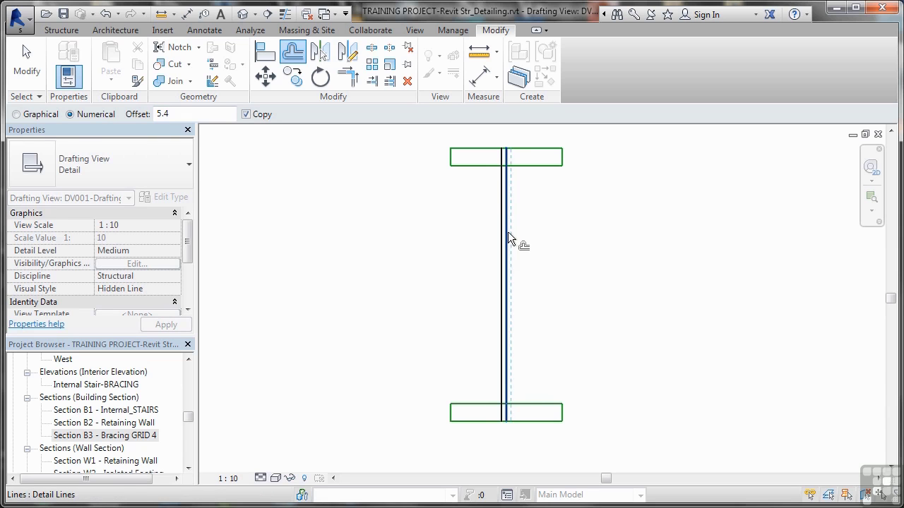
click(509, 236)
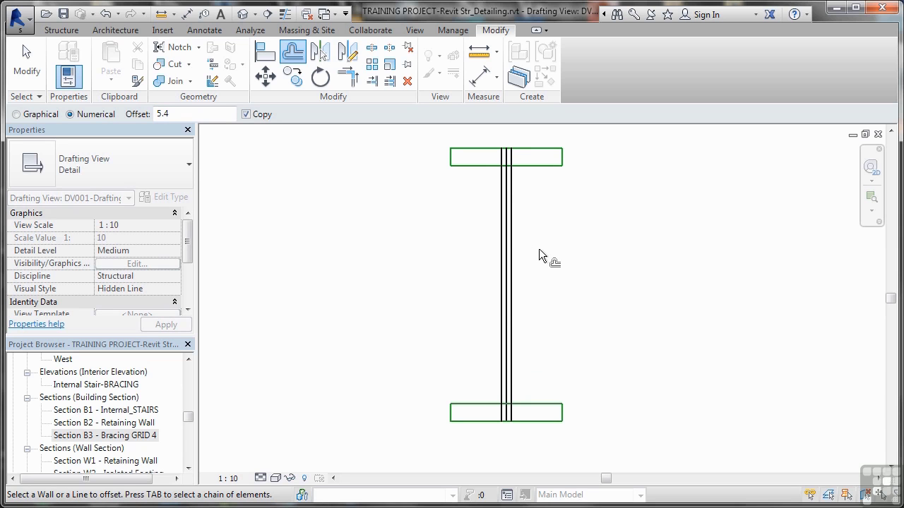
key(Escape)
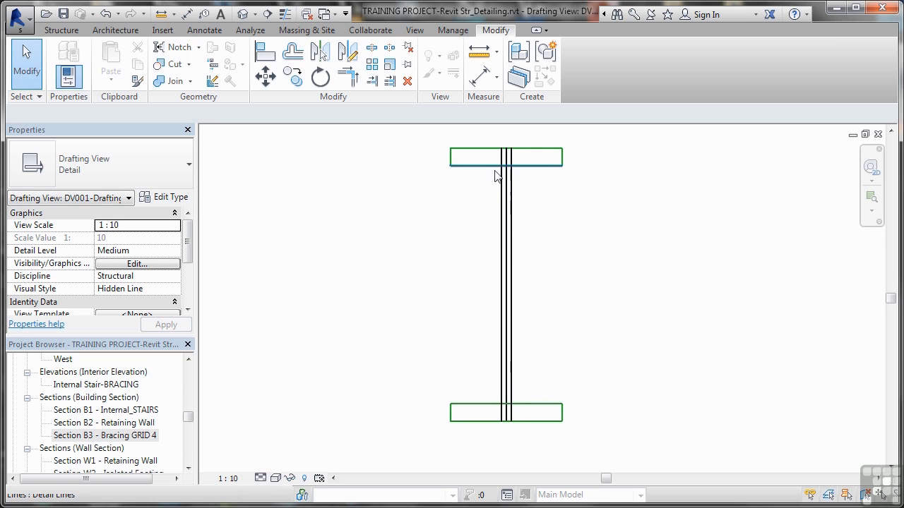
Try to trim the left web line at the top flange's lower edge, keeping the part inside the flange, and undo the trim
scroll(505, 173, up, 5)
middle_drag(550, 209, 544, 275)
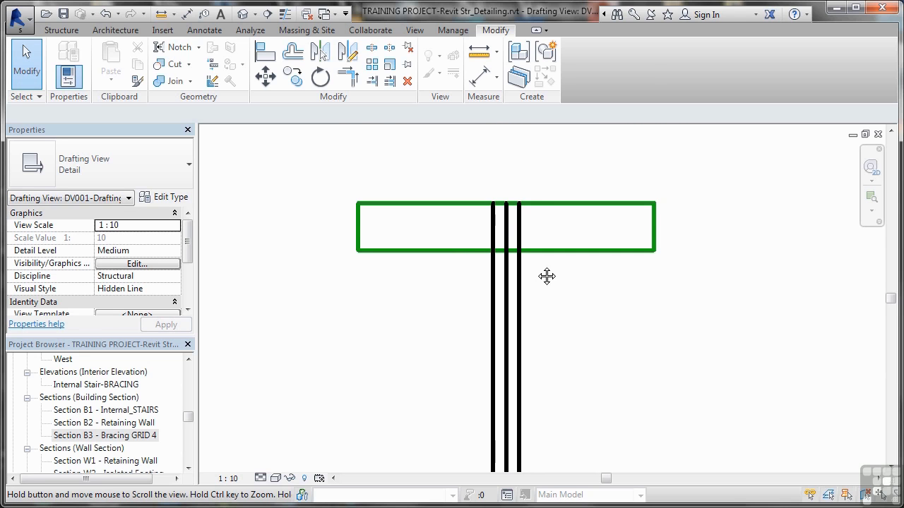
click(374, 82)
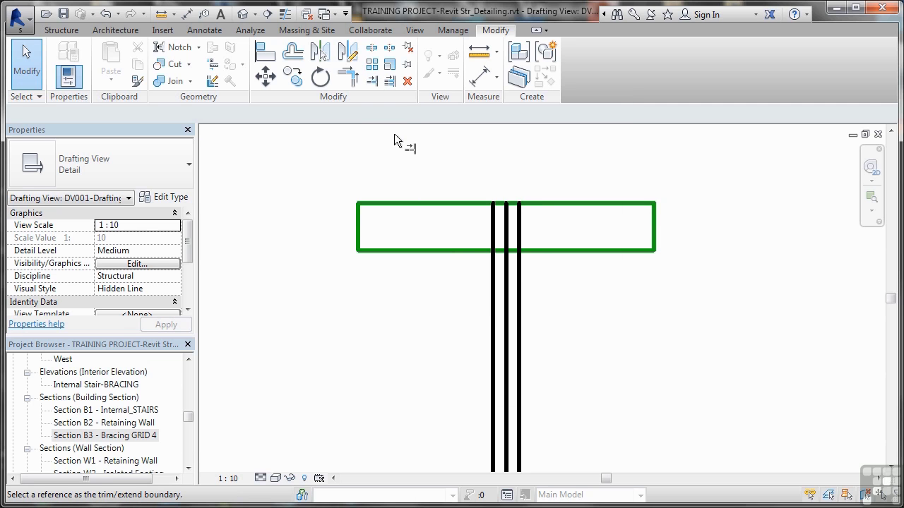
click(447, 248)
click(492, 225)
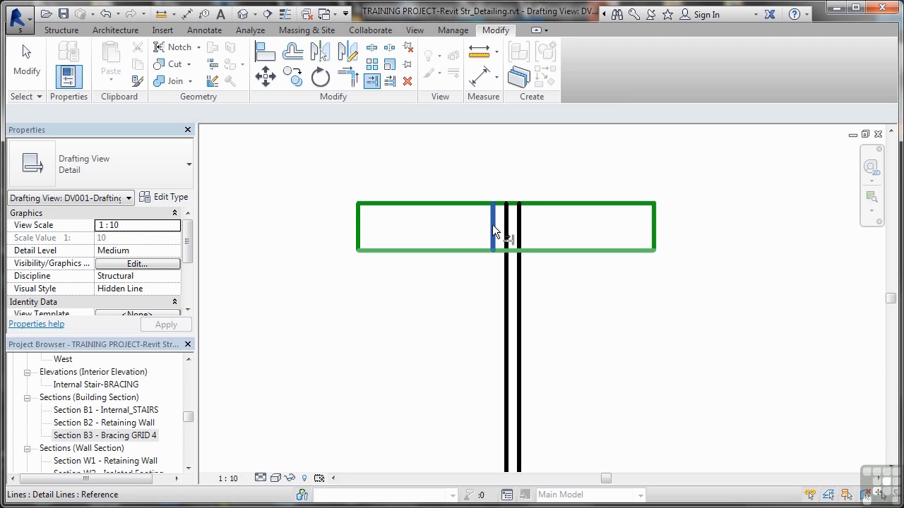
click(106, 14)
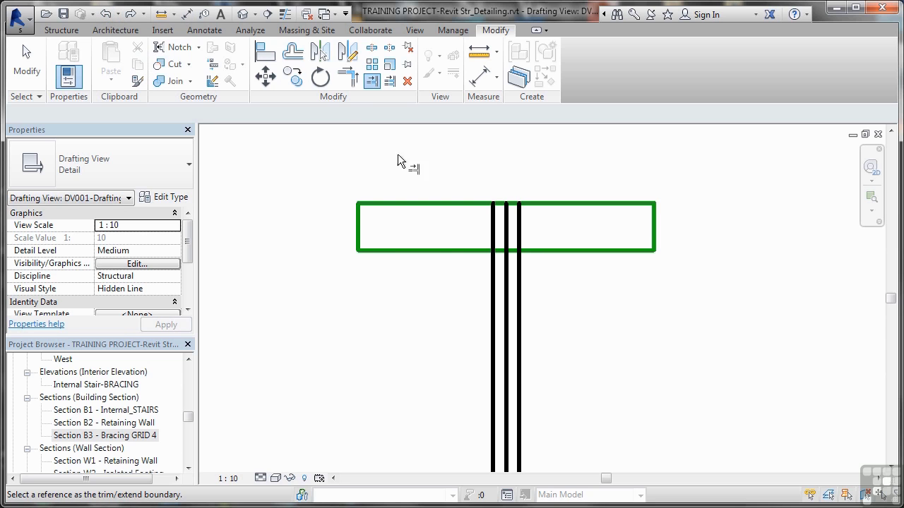
Trim both outer web lines to the top flange's lower edge, keeping the parts below the flange
click(372, 82)
click(424, 251)
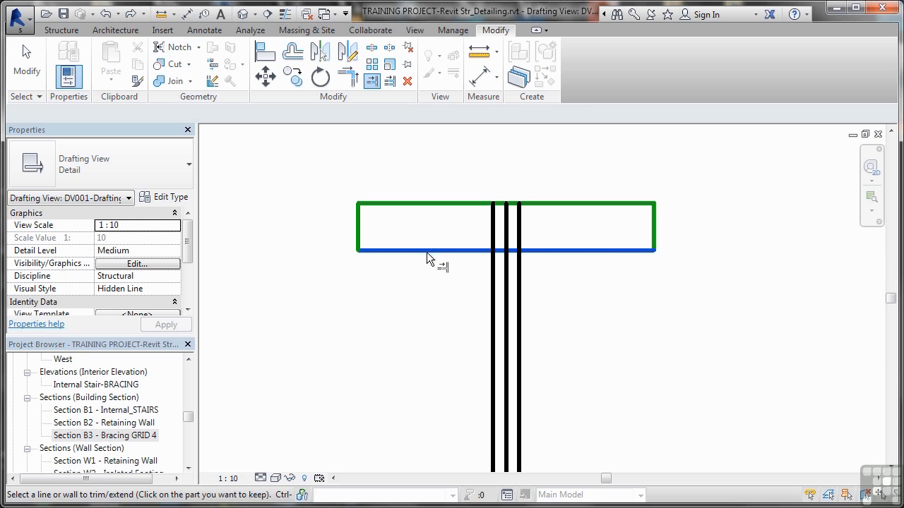
click(494, 283)
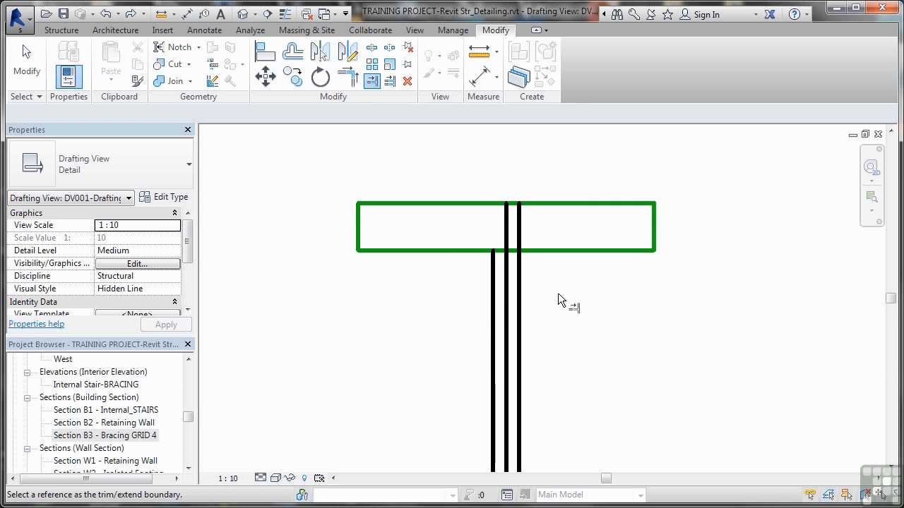
click(564, 251)
click(520, 291)
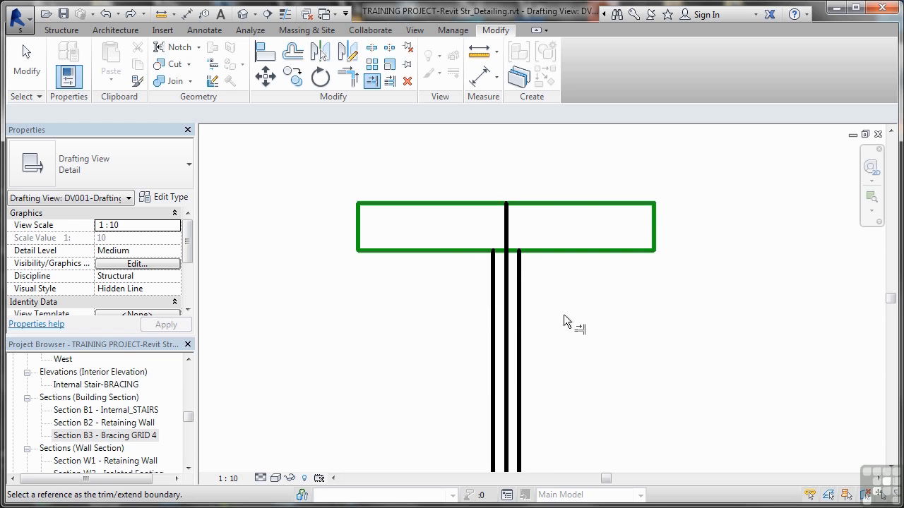
Trim both outer web lines to the bottom flange's upper edge, keeping the parts above the flange
scroll(563, 314, down, 2)
middle_drag(563, 335, 562, 191)
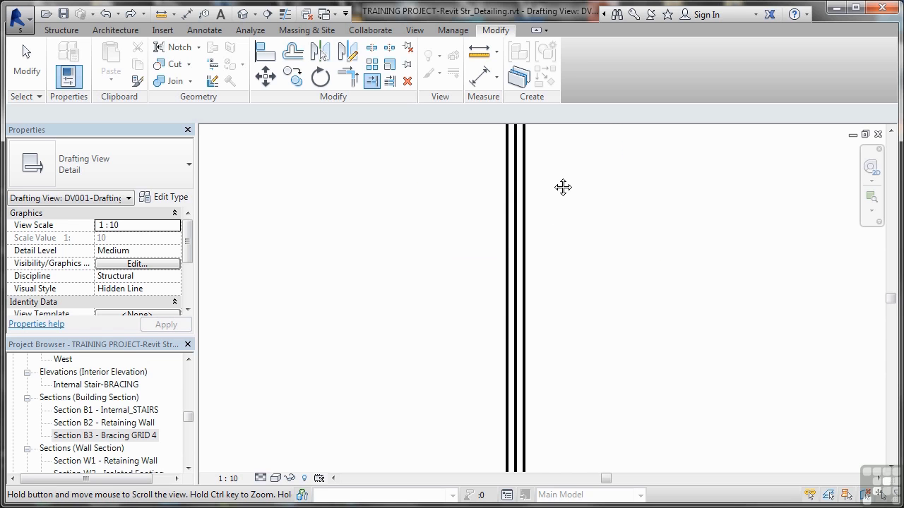
middle_drag(555, 320, 564, 216)
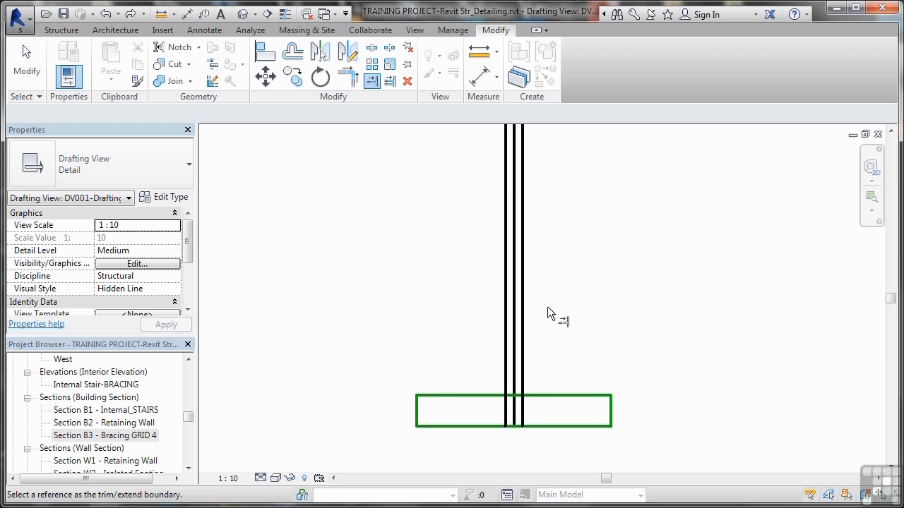
click(546, 395)
click(522, 365)
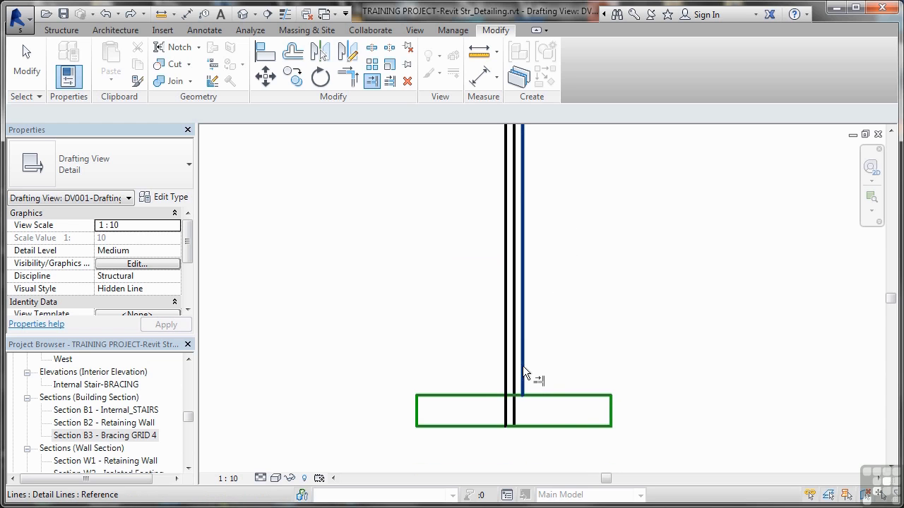
click(484, 395)
click(504, 361)
key(Escape)
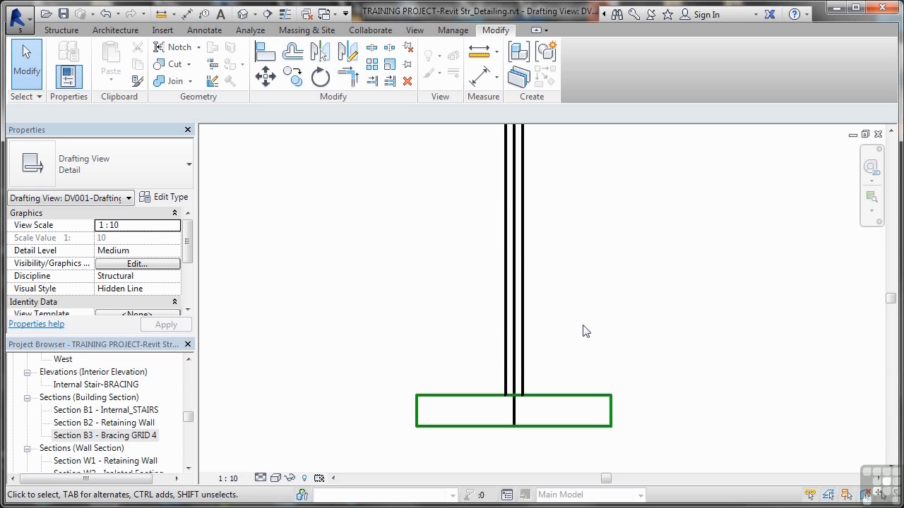
Change the line style of the two outer web lines from Centerline to Lines, leaving the middle centerline as it is
scroll(583, 327, down, 2)
middle_drag(587, 273, 545, 365)
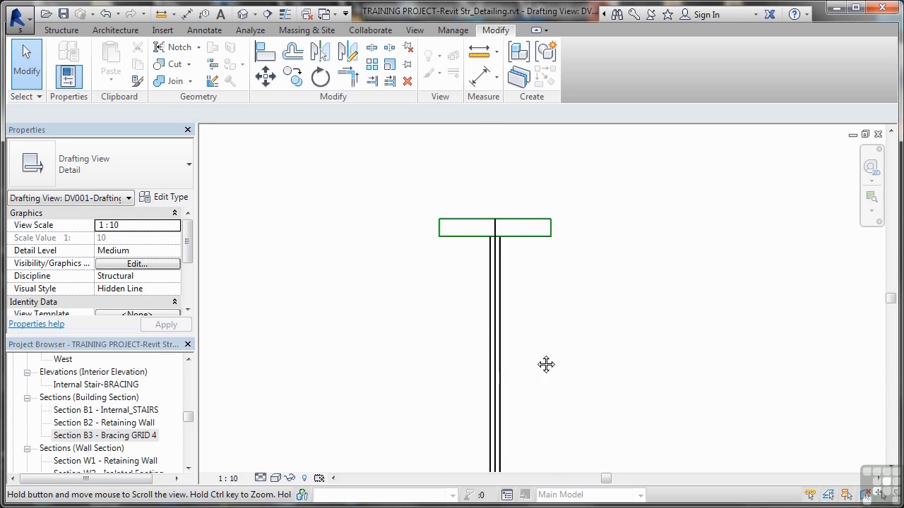
click(504, 321)
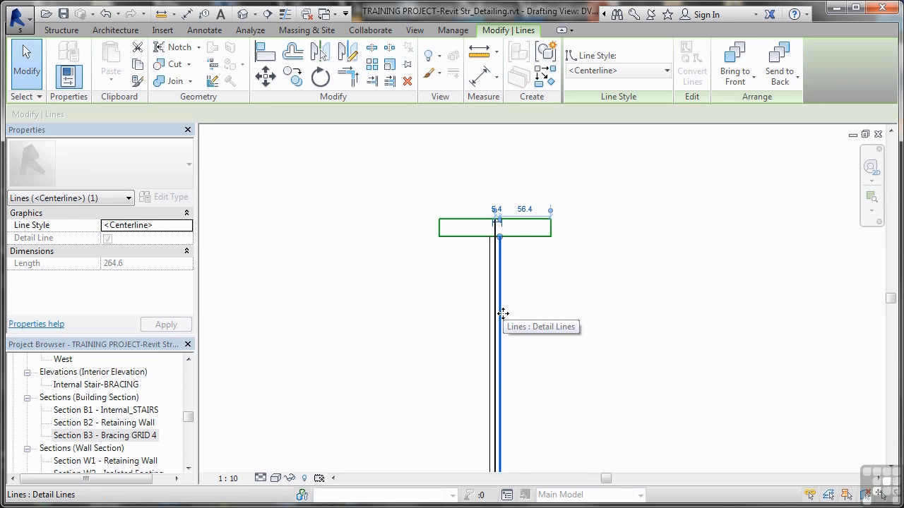
ctrl+click(495, 314)
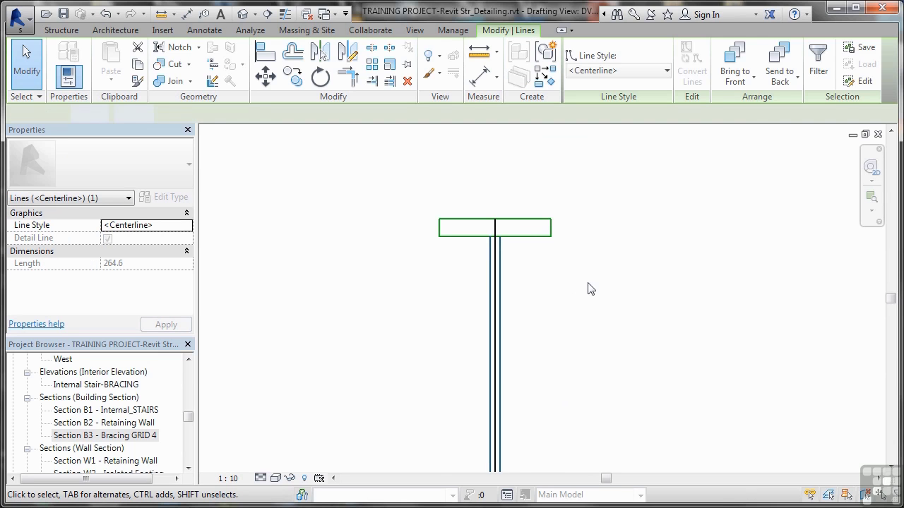
click(666, 71)
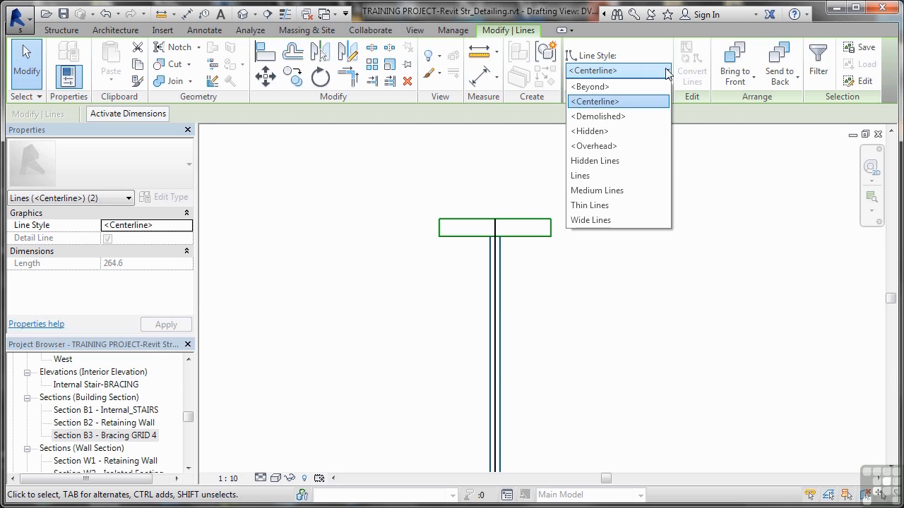
click(603, 176)
click(595, 338)
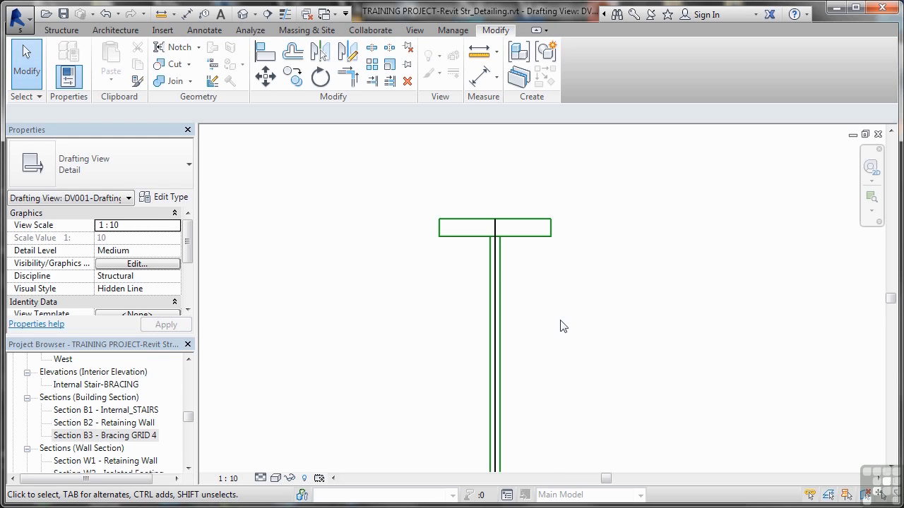
scroll(560, 325, down, 2)
middle_drag(560, 353, 550, 297)
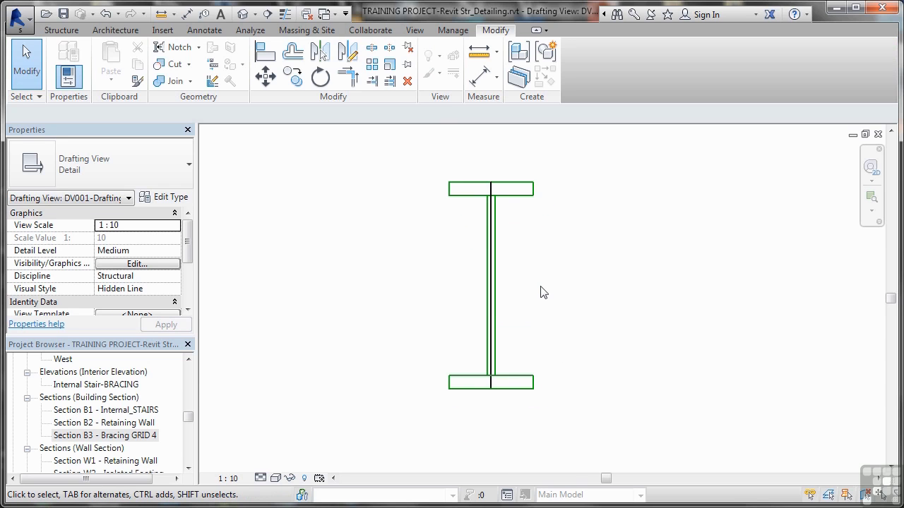
Examine the beam in Section B3 - Bracing GRID 4, and return to the DV001-Drafting 1 view with the whole profile fitted
double_click(128, 436)
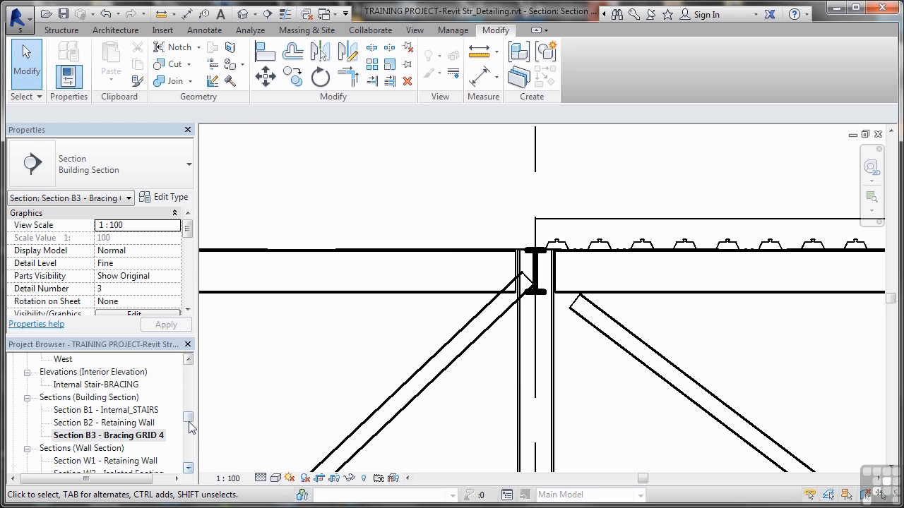
scroll(189, 416, up, 4)
drag(189, 412, 189, 421)
scroll(194, 428, down, 1)
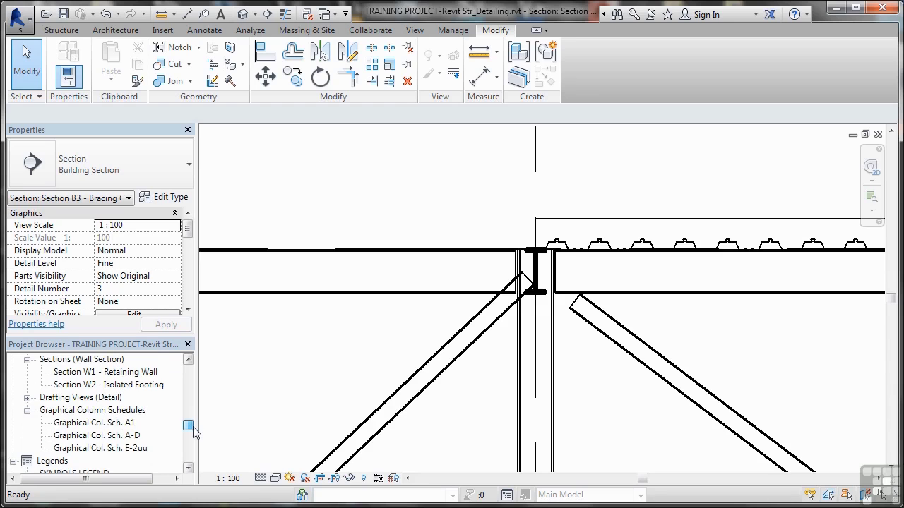
click(27, 399)
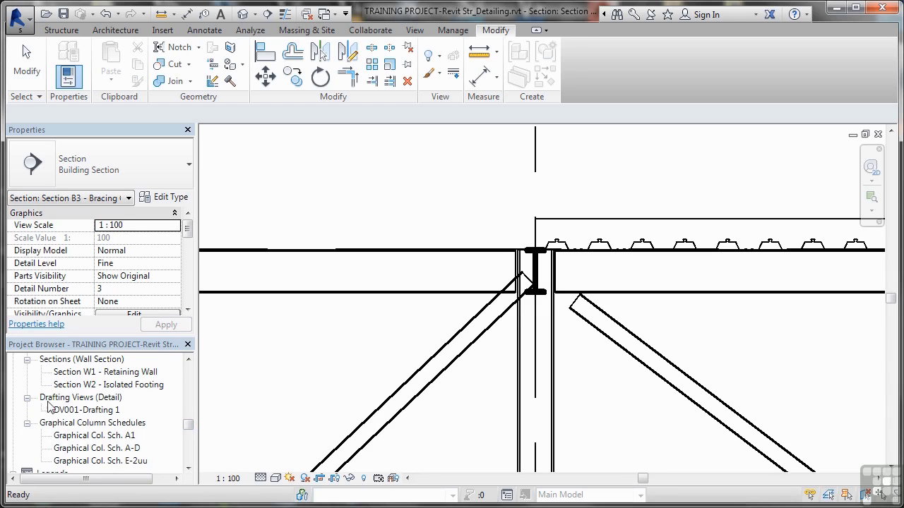
double_click(75, 410)
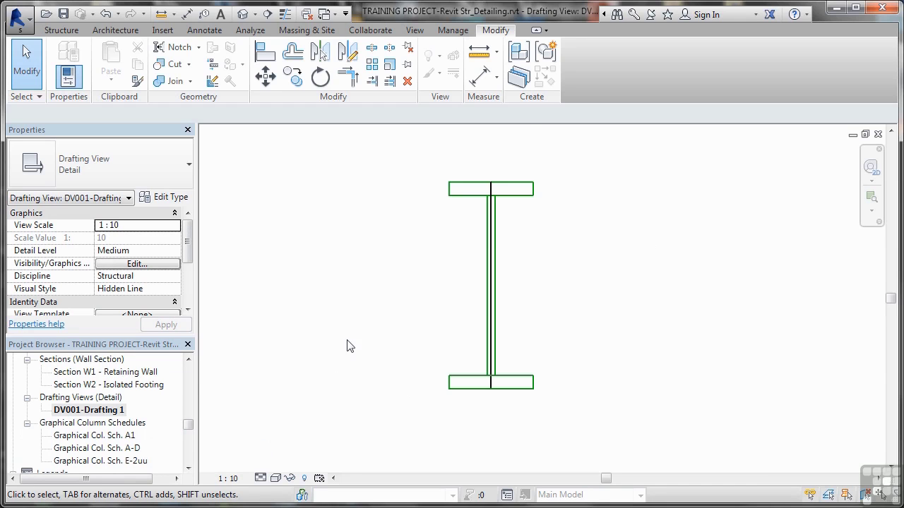
key(z)
key(f)
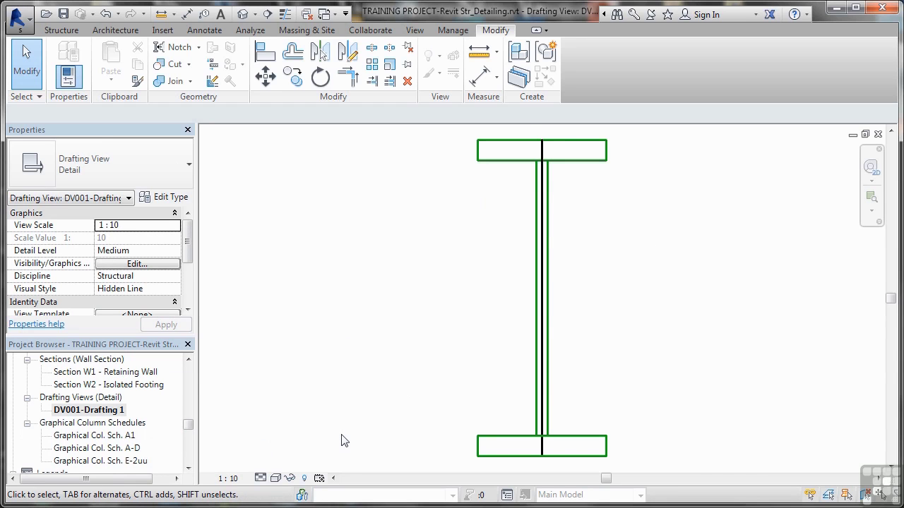